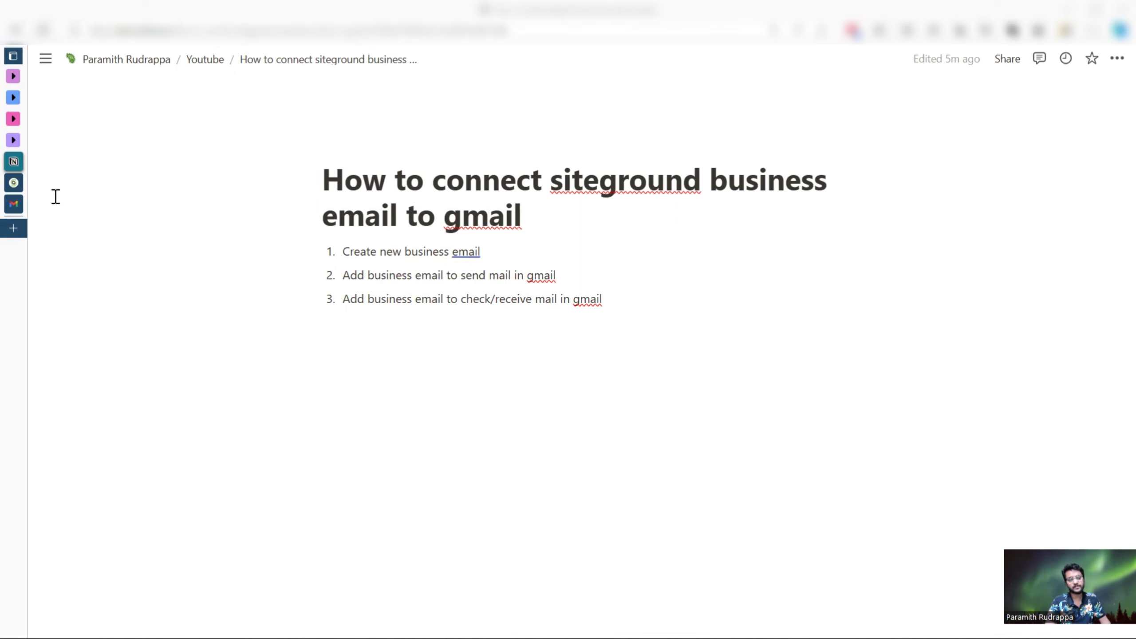
- Open SiteGround's Site Tools for the paramith.com website from the Websites list
click(20, 185)
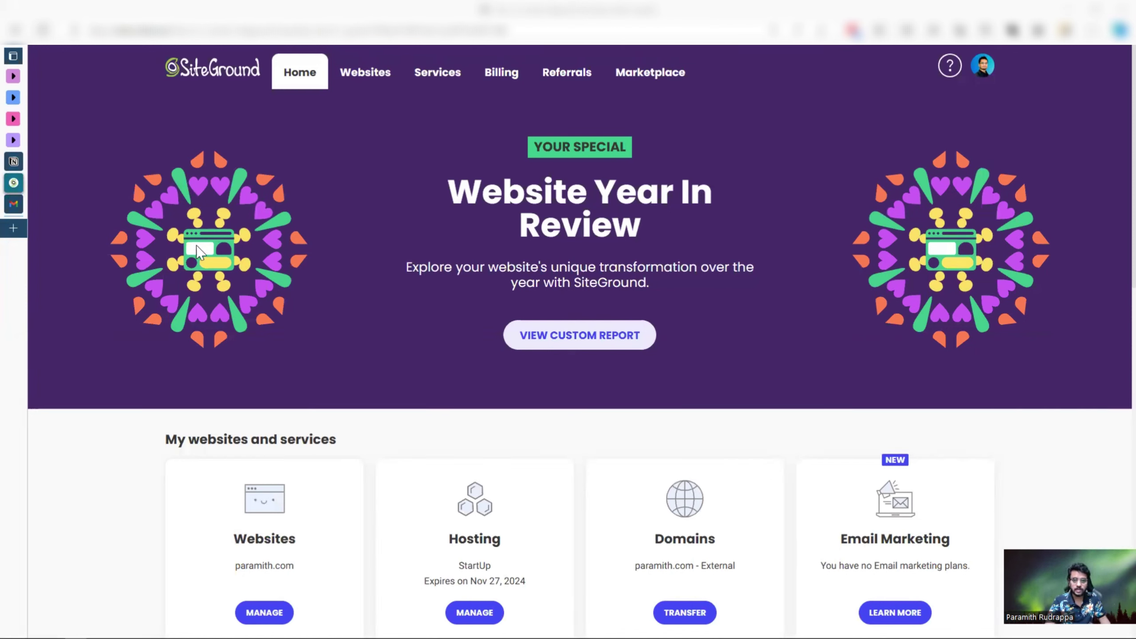
scroll(401, 363, down, 4)
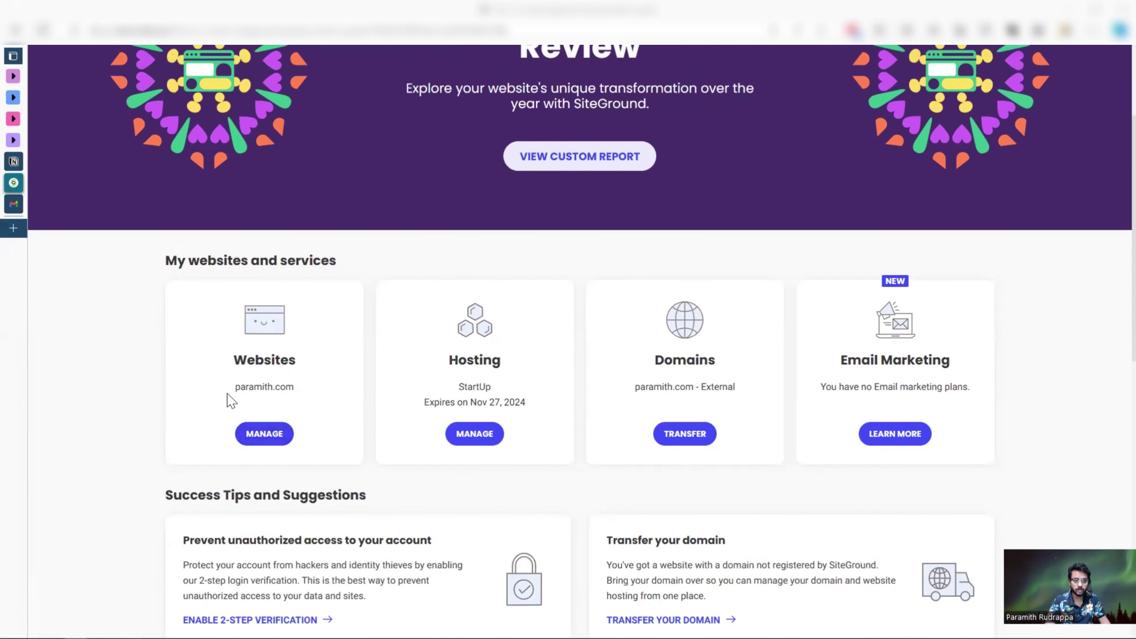
click(263, 435)
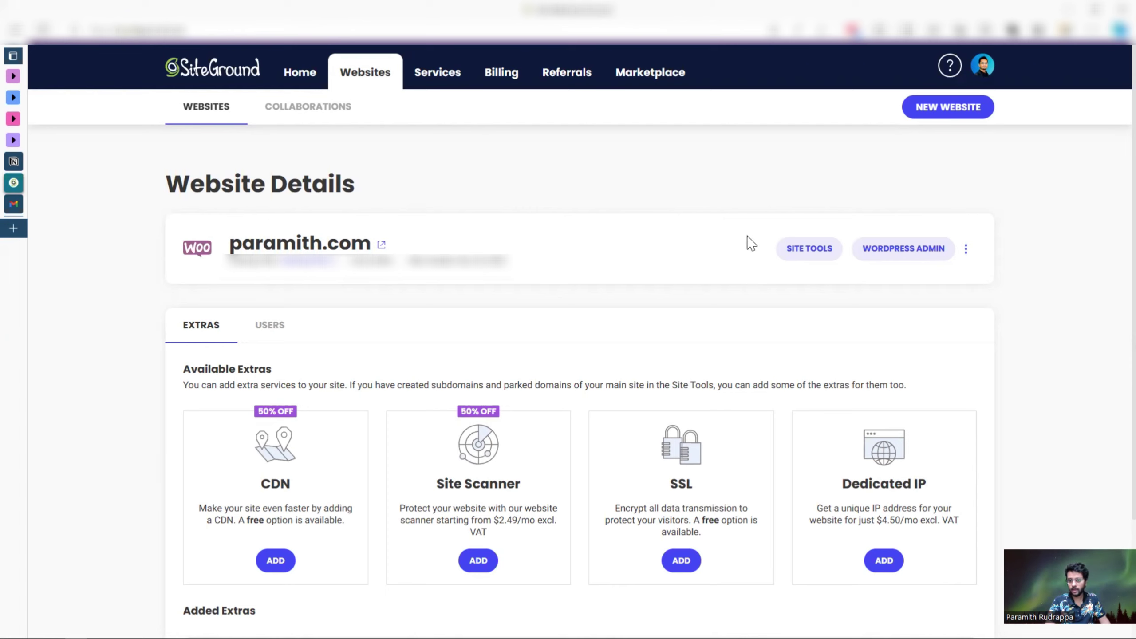
click(817, 255)
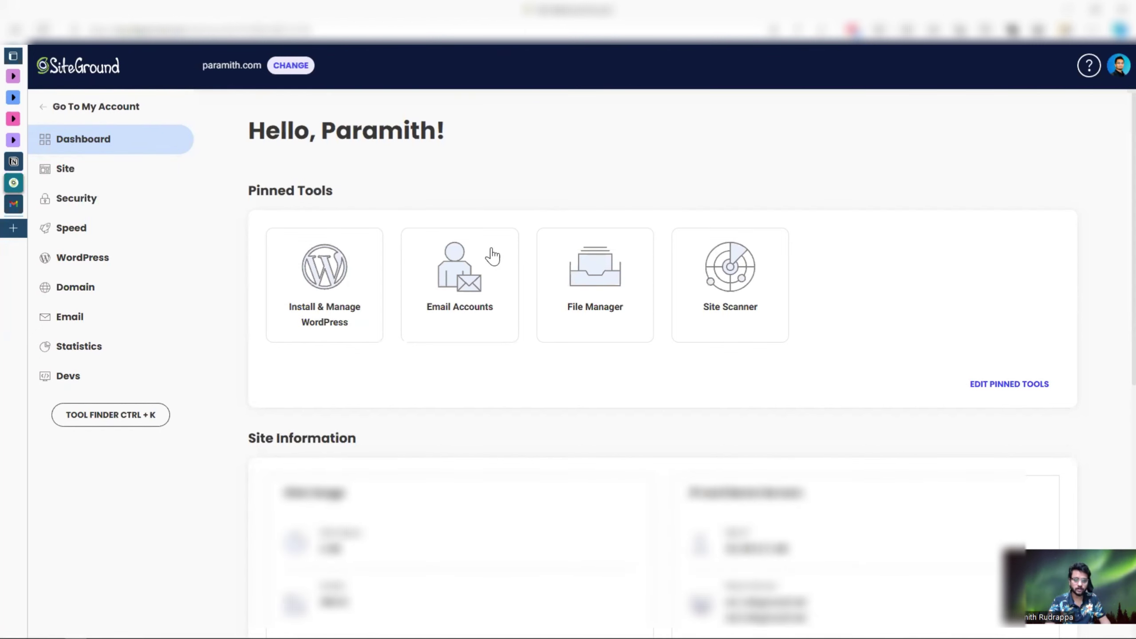
- Create a 'contact' email account on paramith.com with a new password in Email Accounts
click(475, 253)
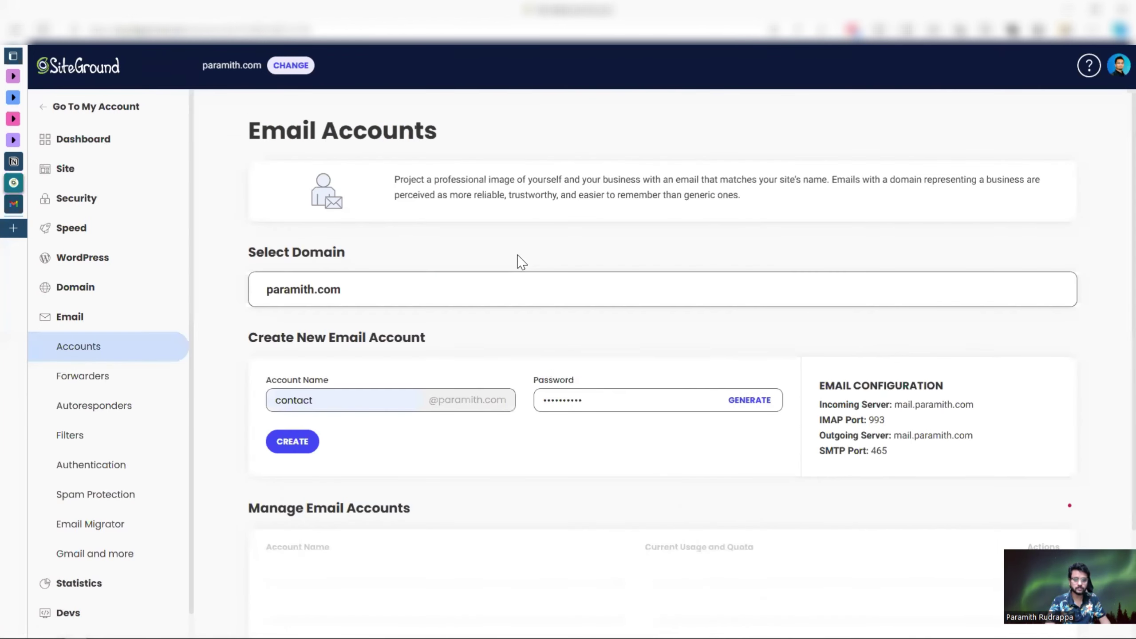
click(337, 400)
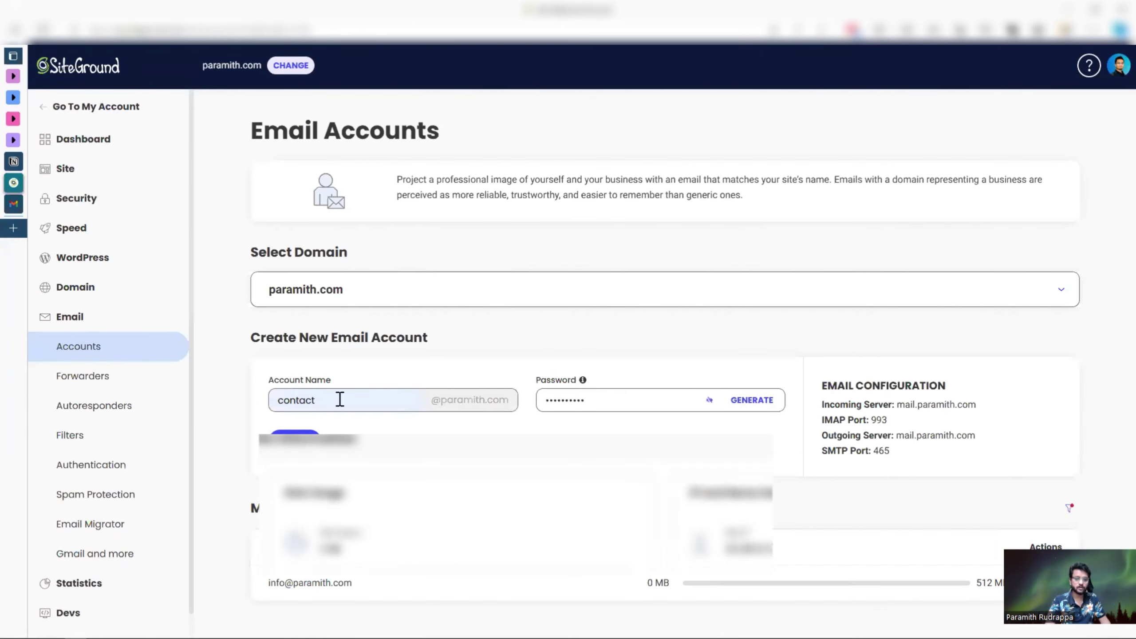
double_click(379, 400)
key(BackSpace)
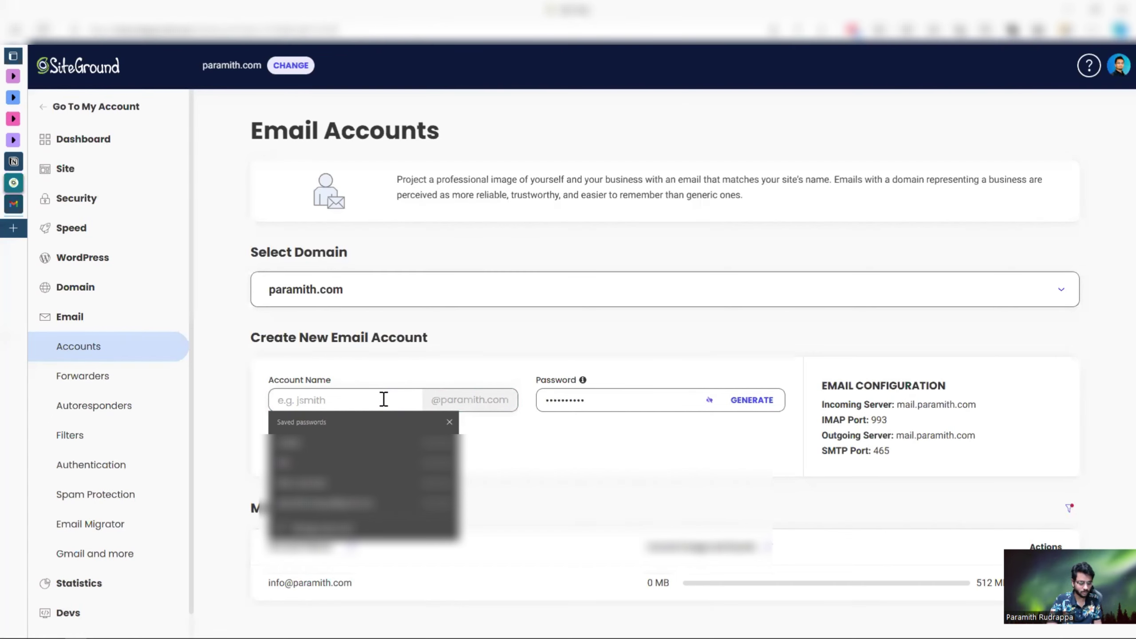
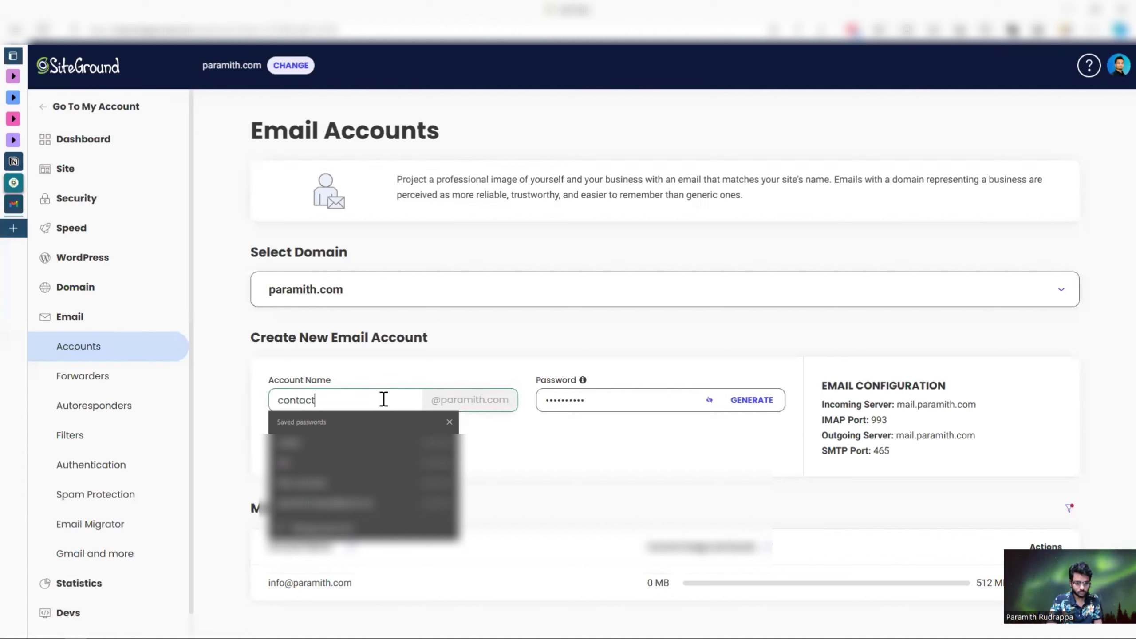
click(411, 371)
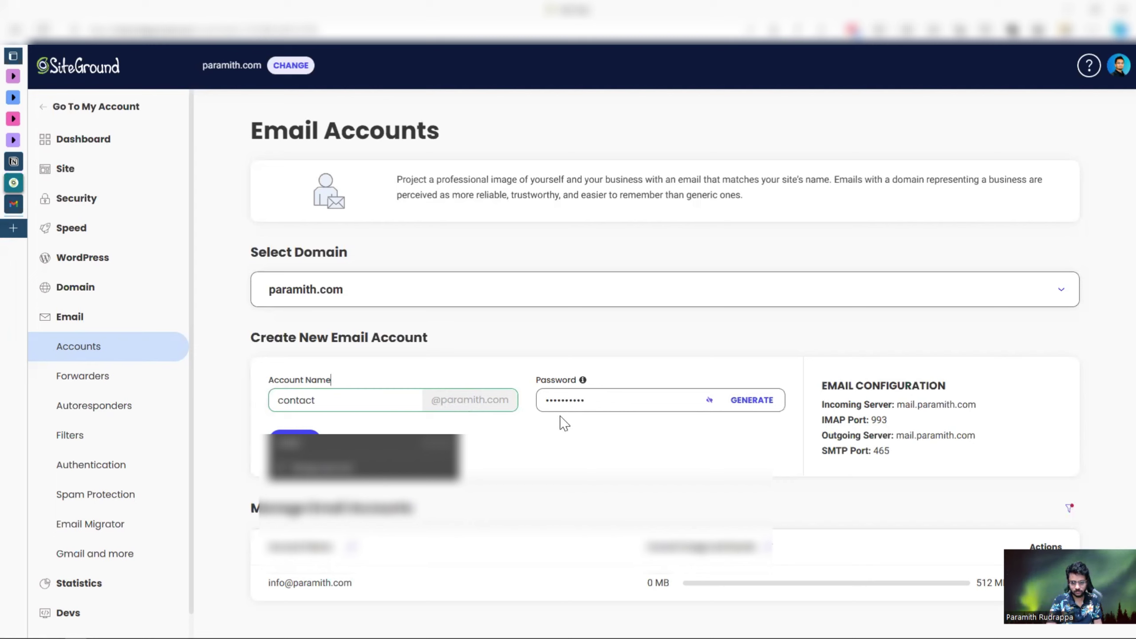
double_click(593, 402)
key(BackSpace)
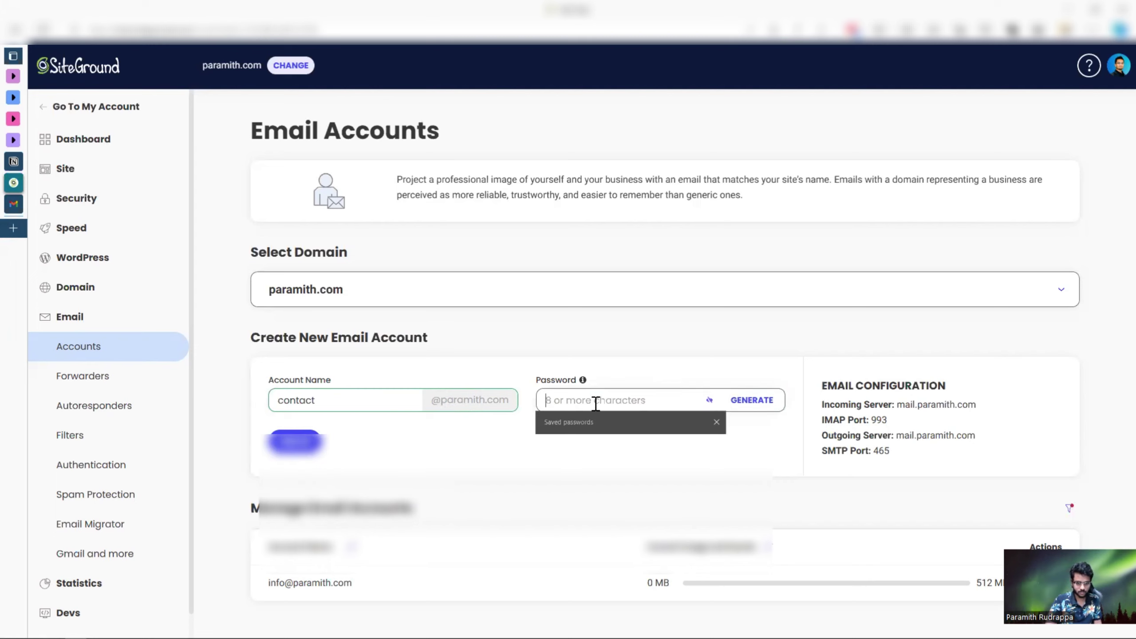
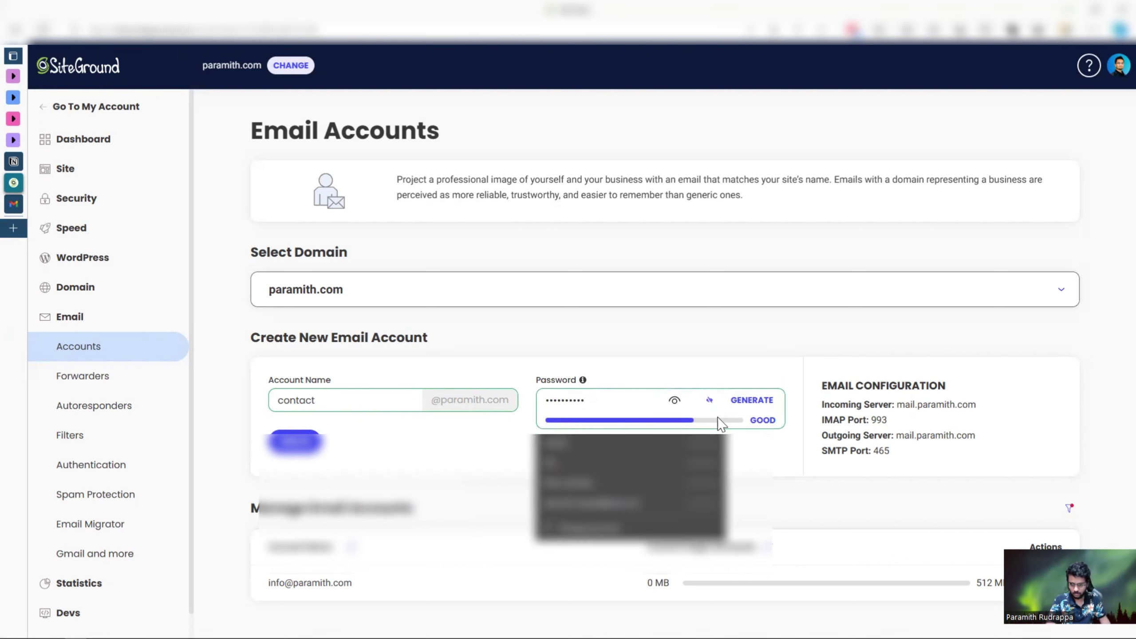
click(762, 427)
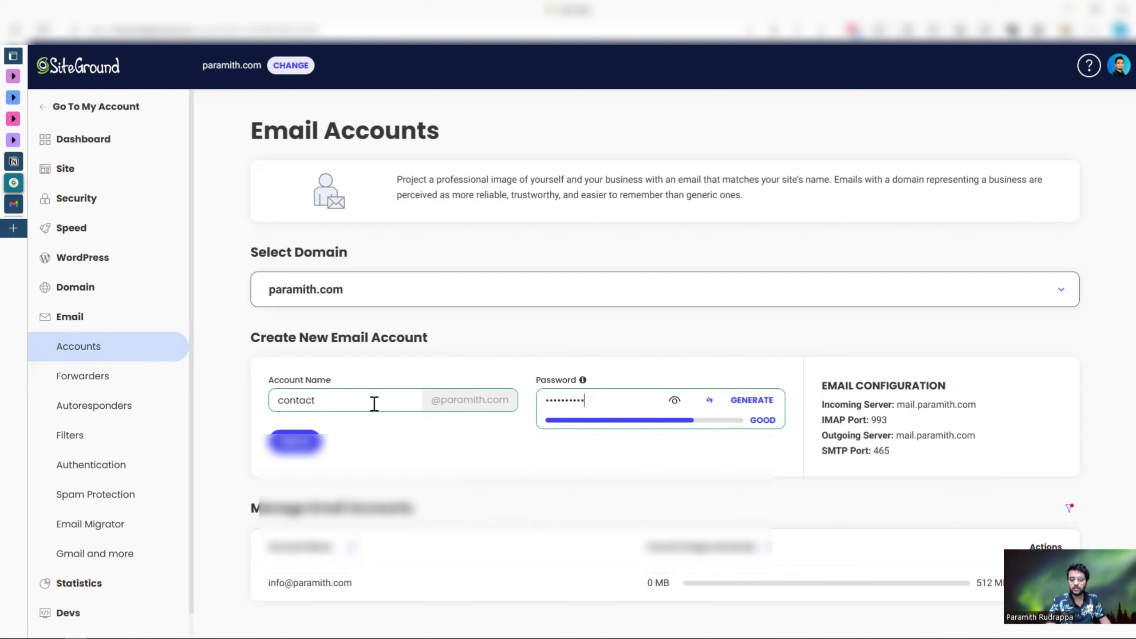
click(294, 441)
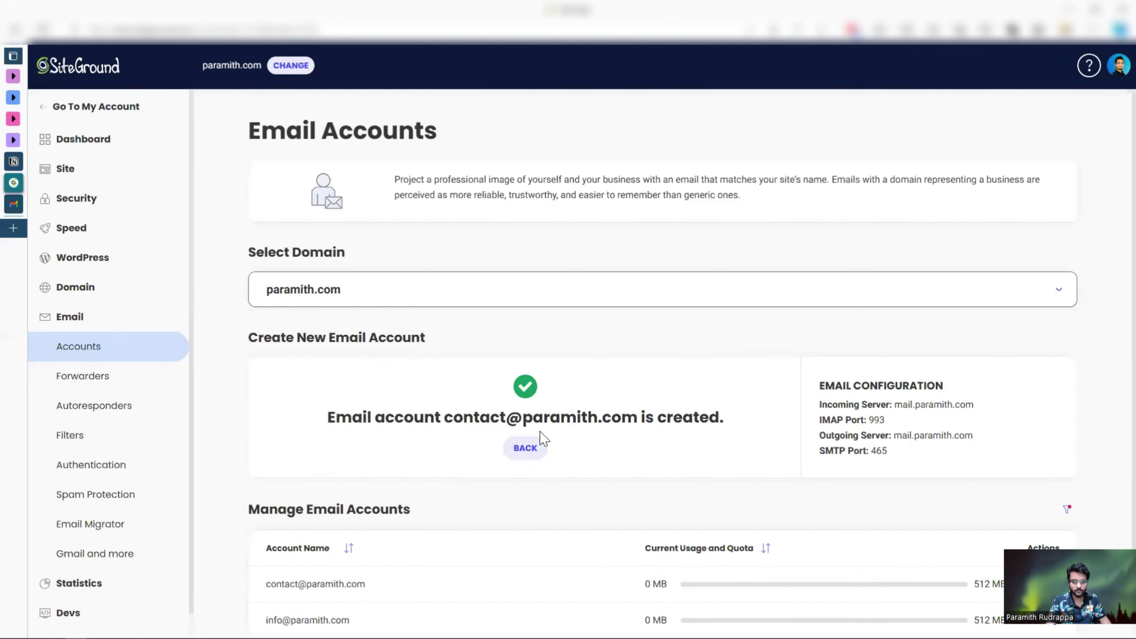
scroll(544, 438, down, 1)
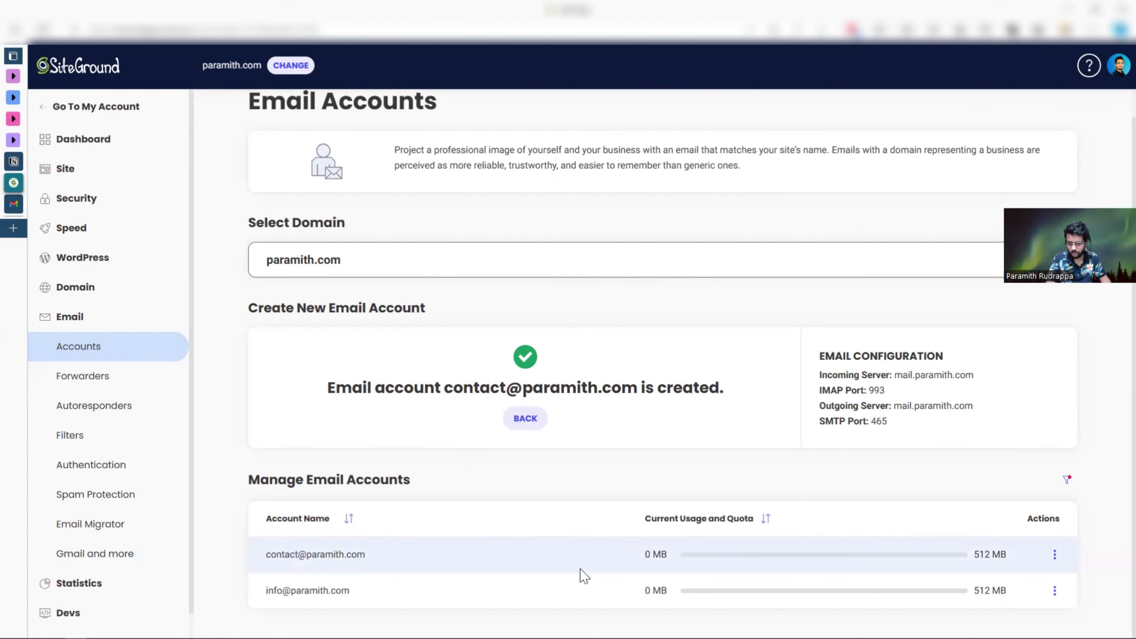
- Log in to Webmail for the new contact account from its Actions menu
click(1055, 553)
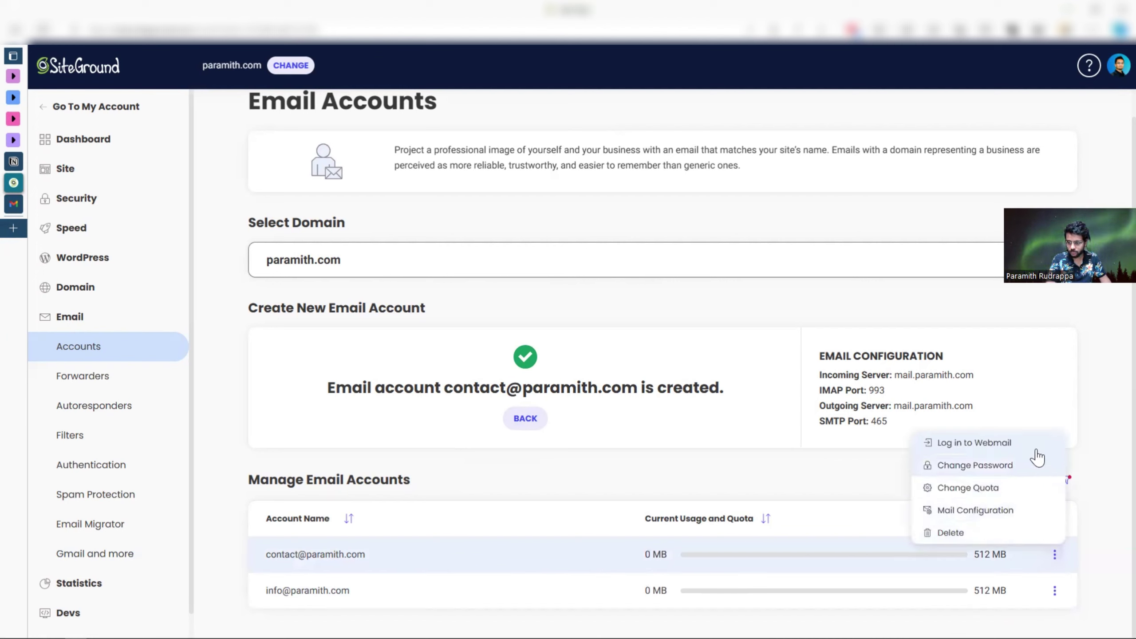
click(953, 450)
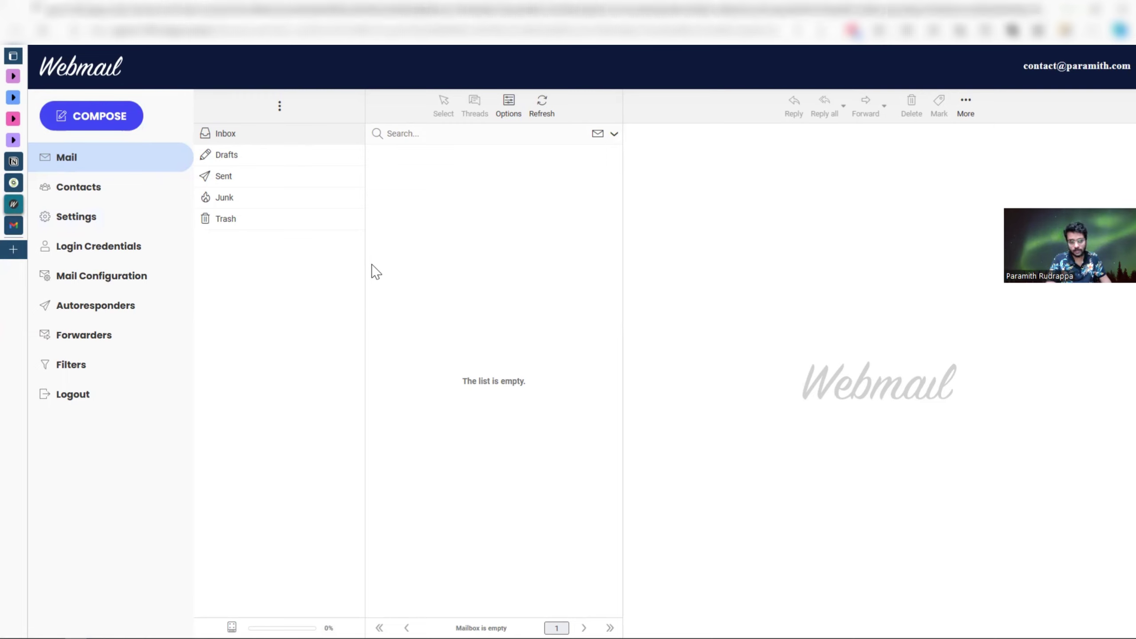
- Switch from the Webmail tab to the Gmail inbox tab via the vertical tab bar
click(87, 191)
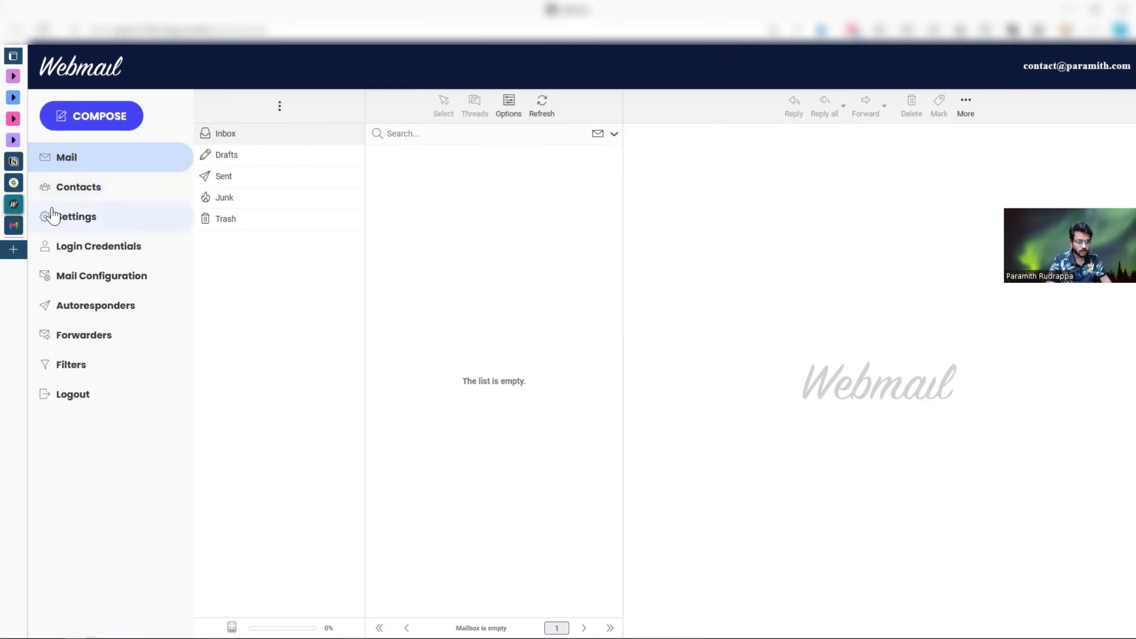
click(19, 222)
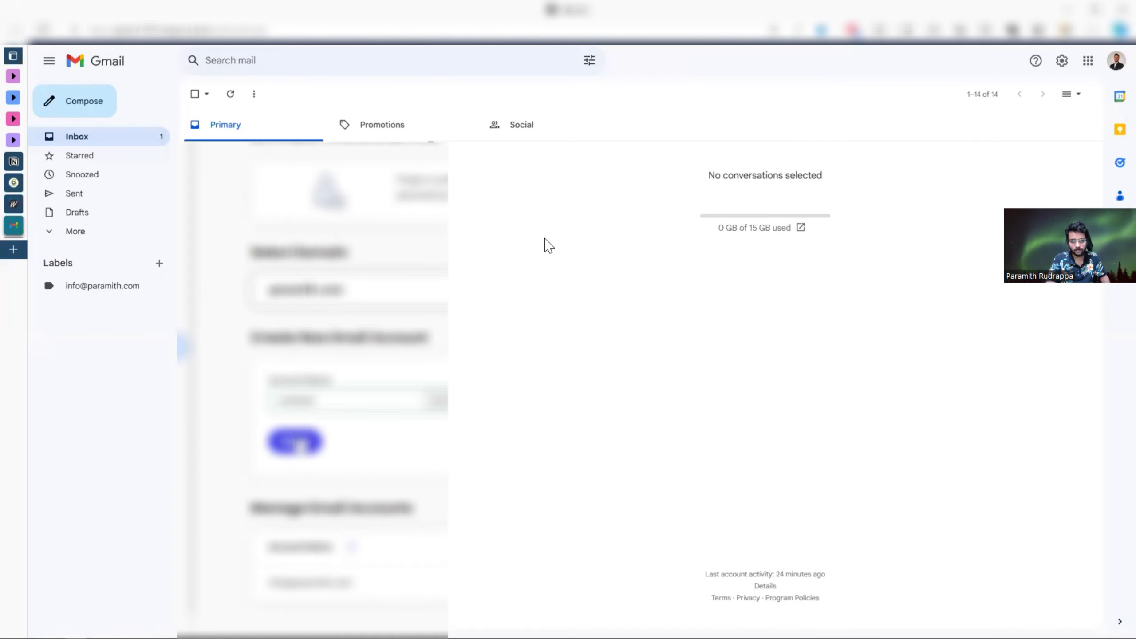
- Go to Gmail's Accounts and Import settings and begin adding another email address
click(1062, 61)
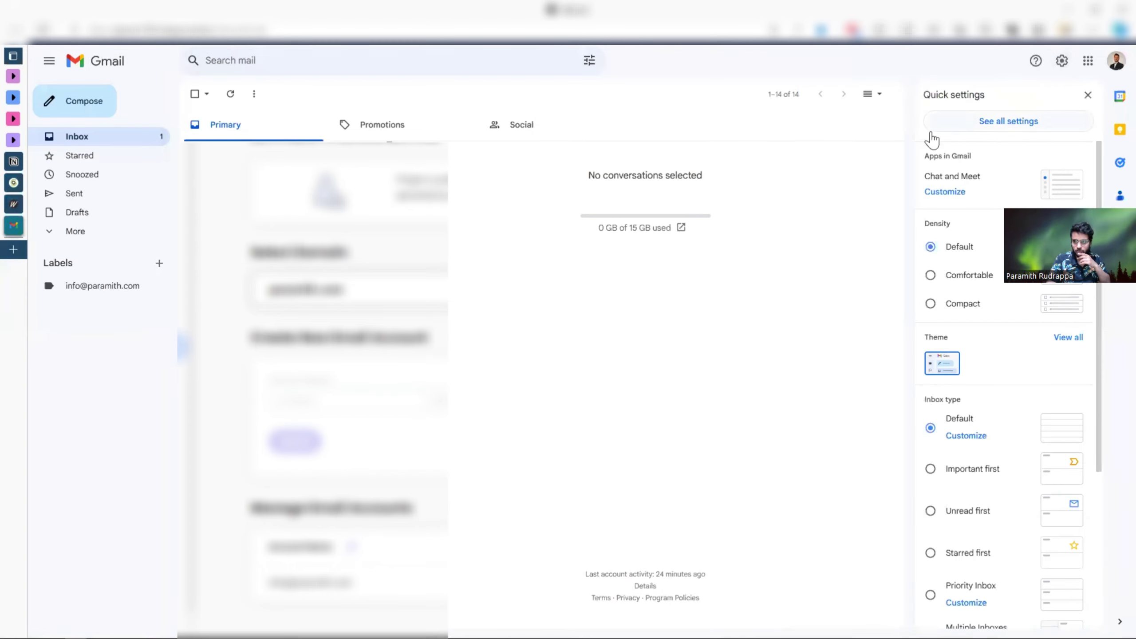
click(1032, 122)
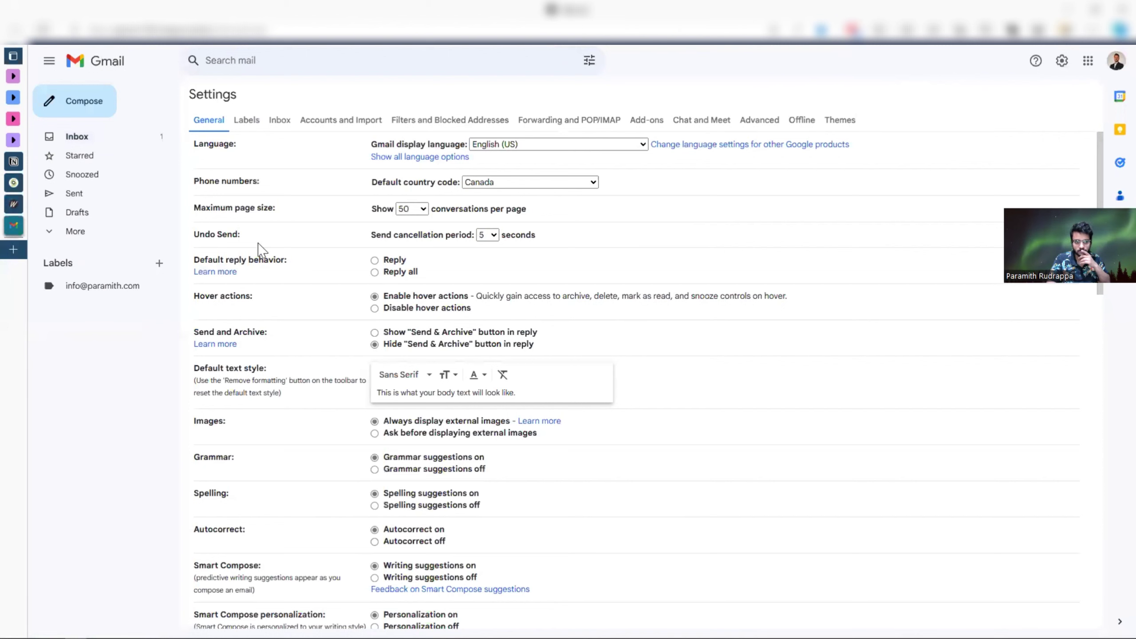
click(323, 128)
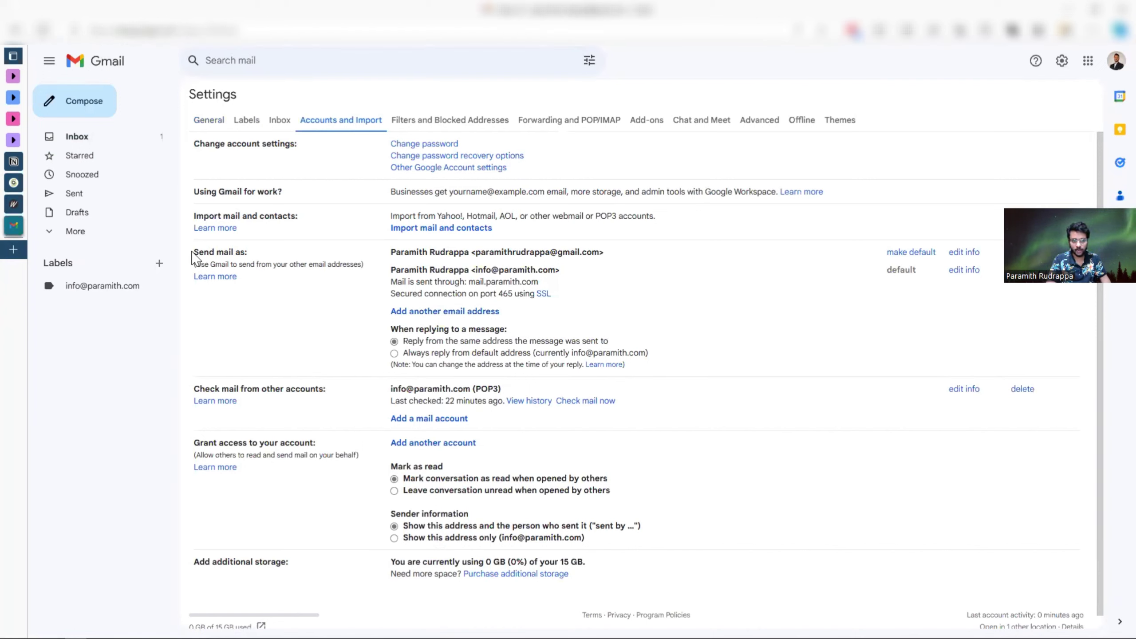
drag(195, 252, 248, 254)
click(333, 360)
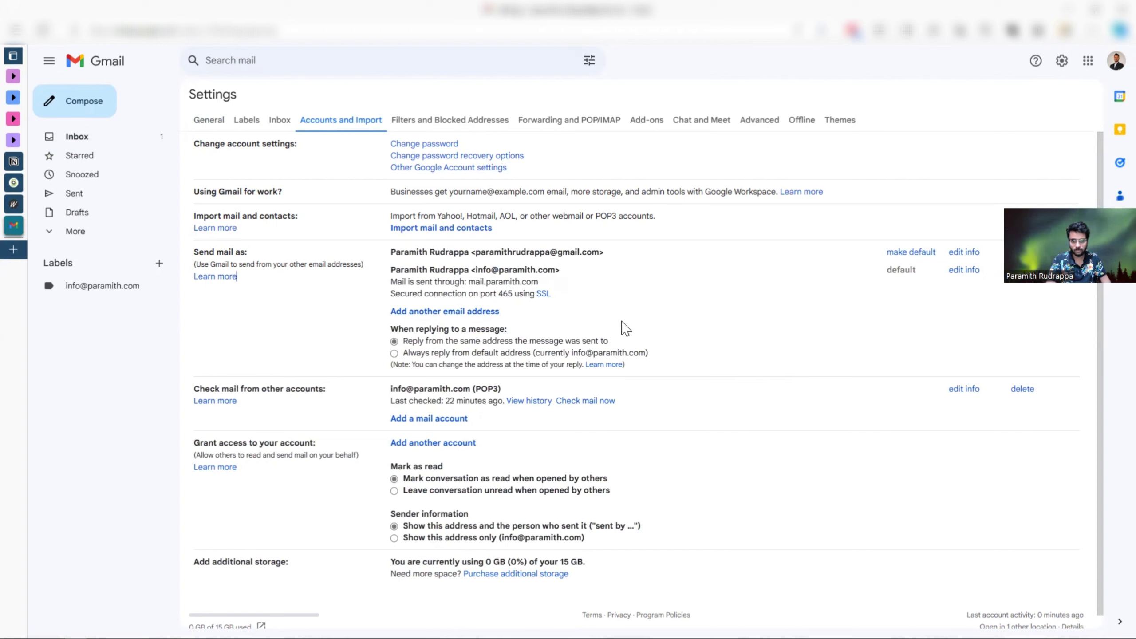
click(425, 312)
- Keep the sender name, enter the paramith.com contact address as an alias, and continue to SMTP
drag(255, 226, 451, 226)
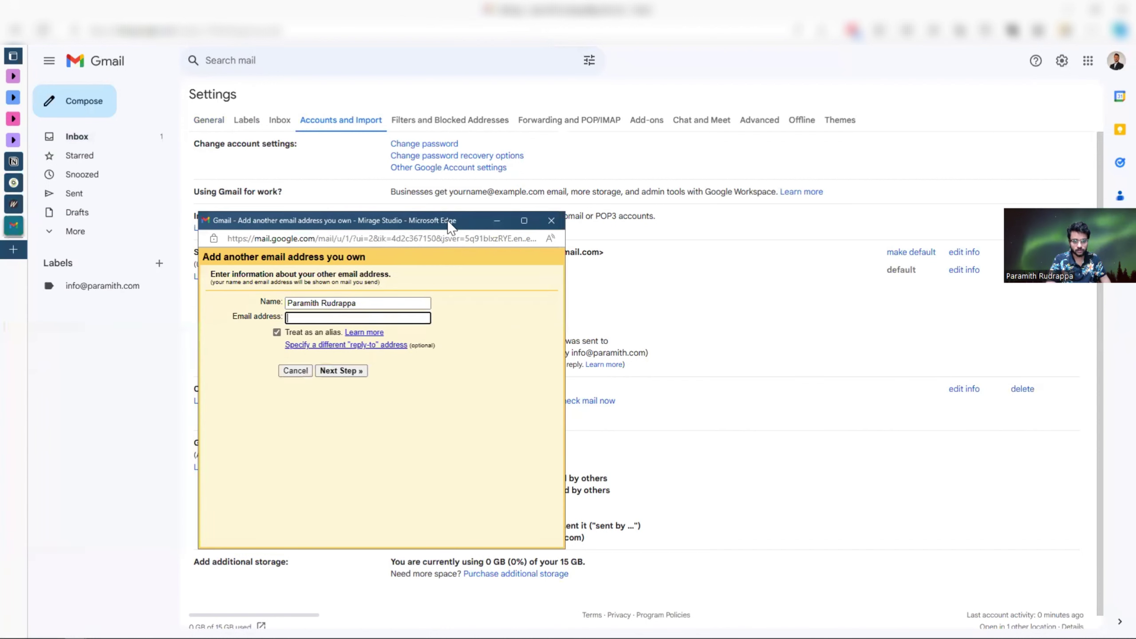
triple_click(311, 302)
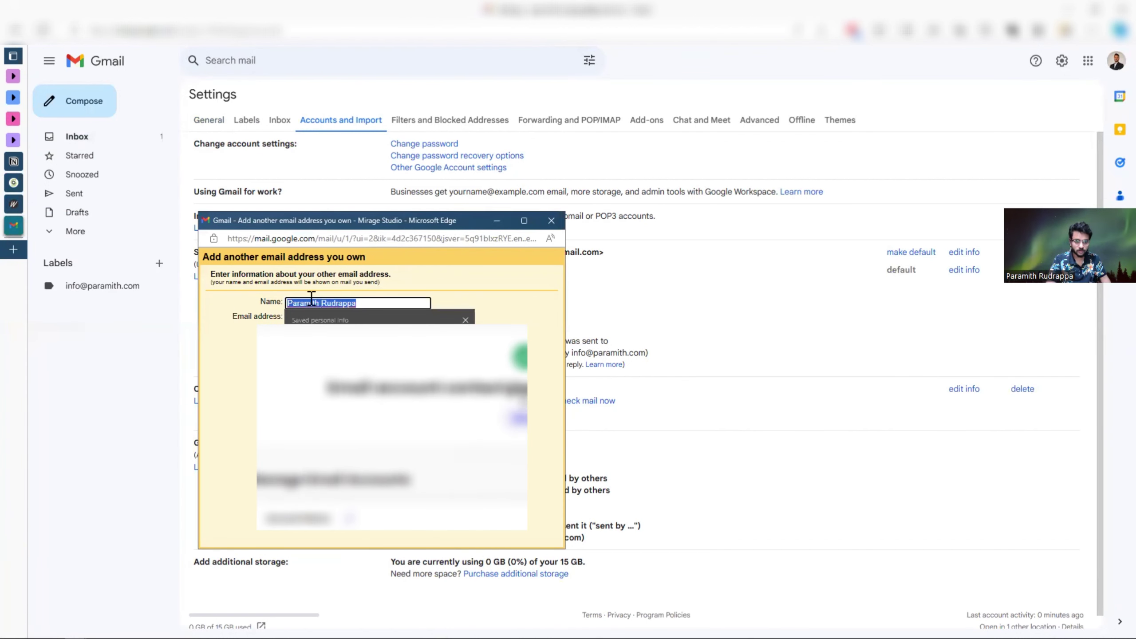
click(366, 304)
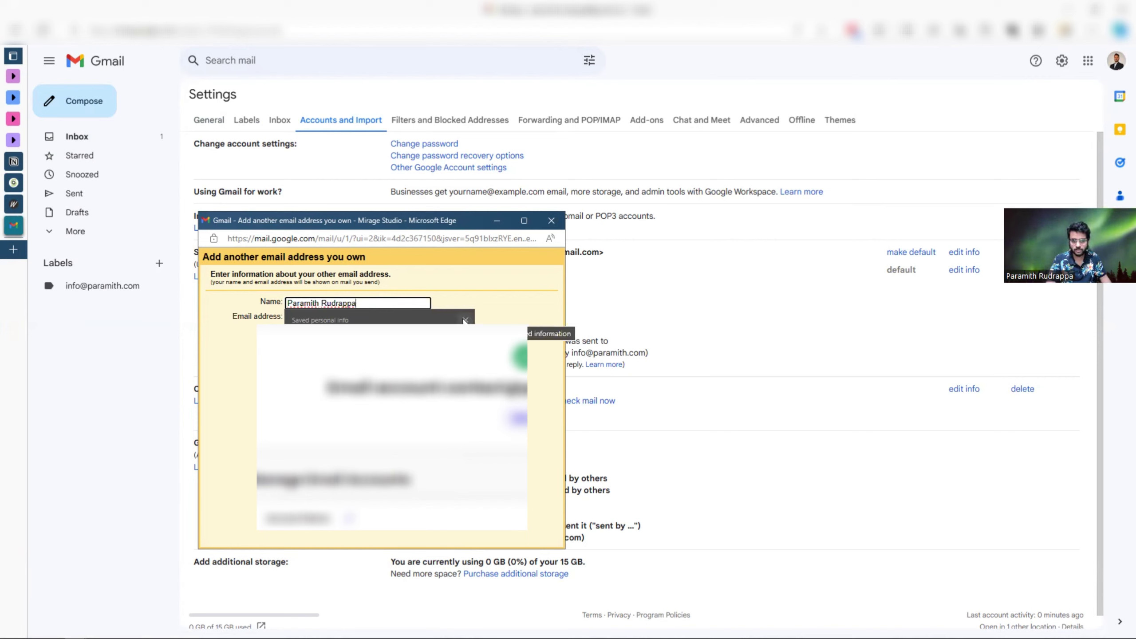
click(465, 320)
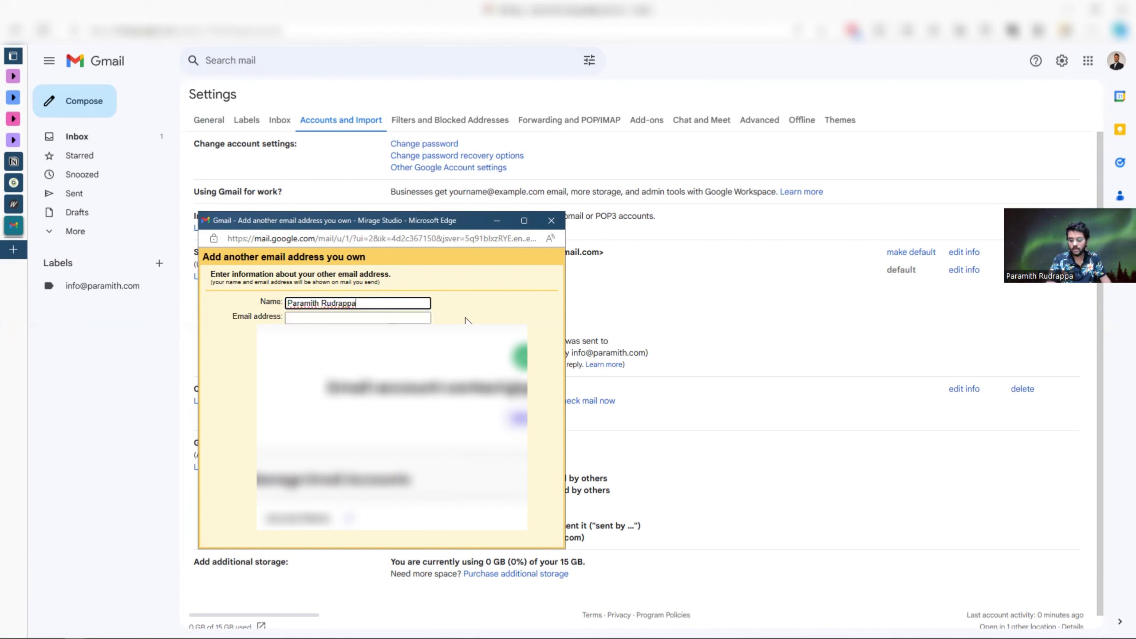
double_click(394, 303)
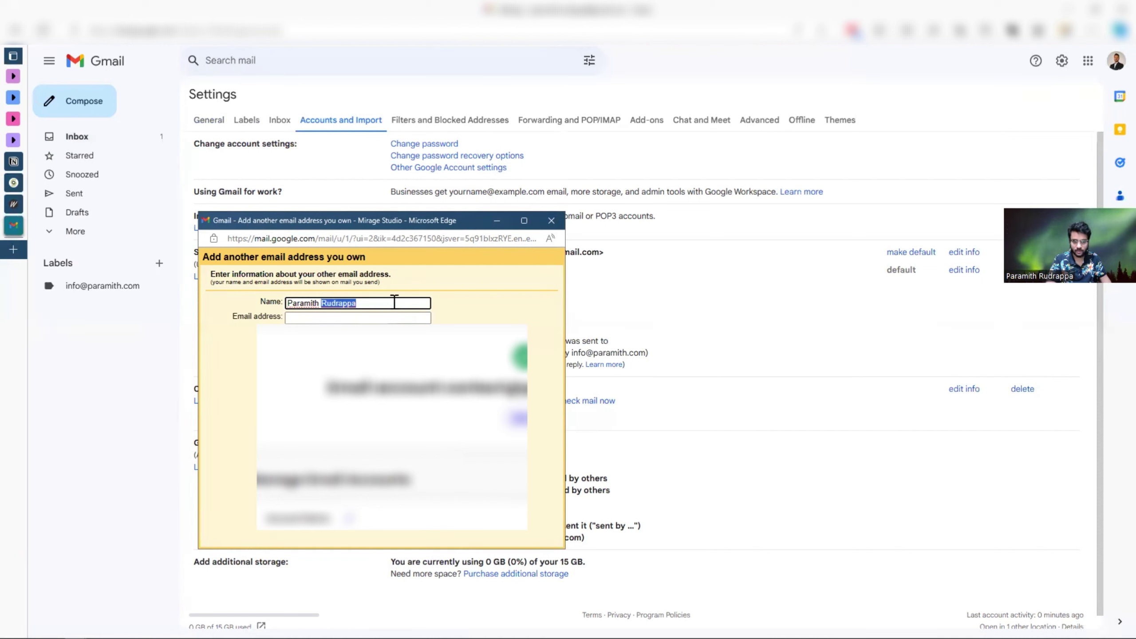
click(401, 305)
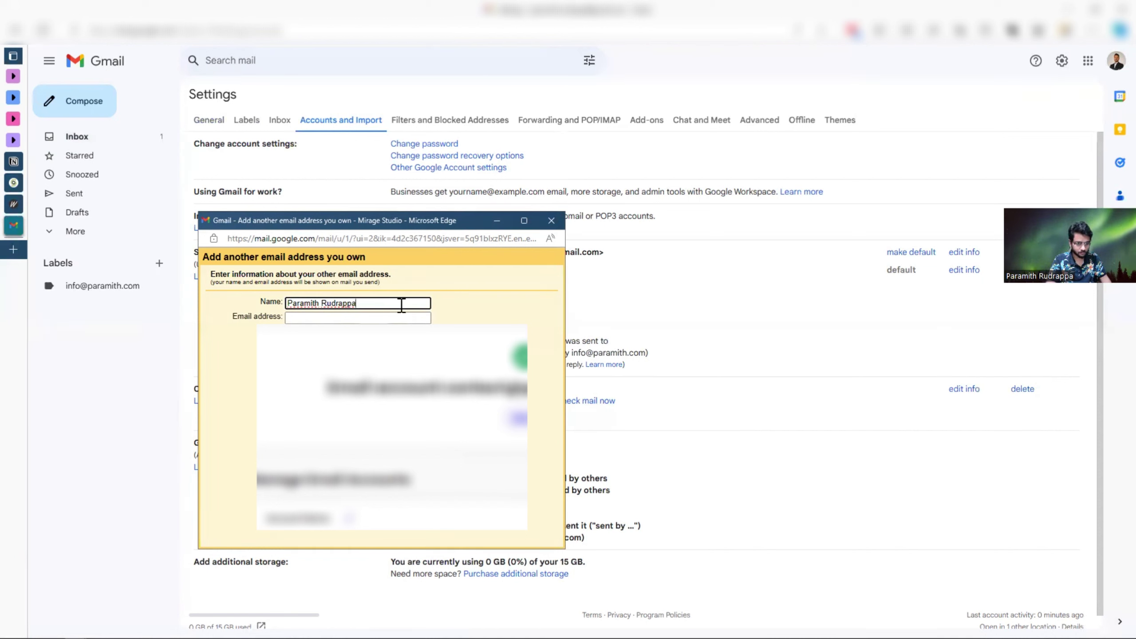
click(368, 317)
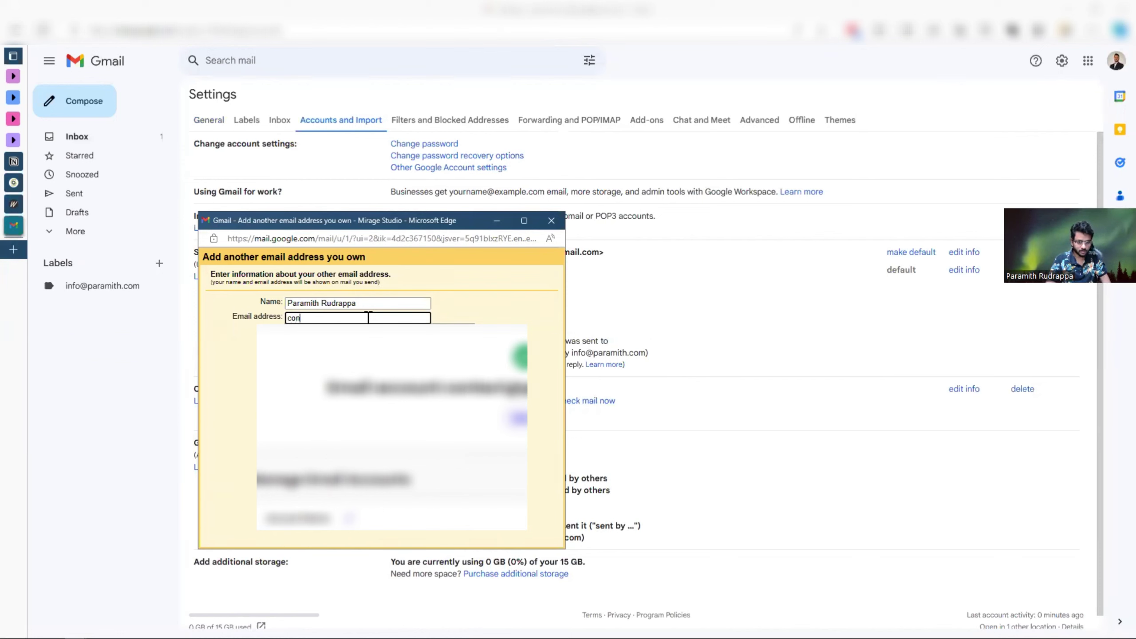
click(357, 381)
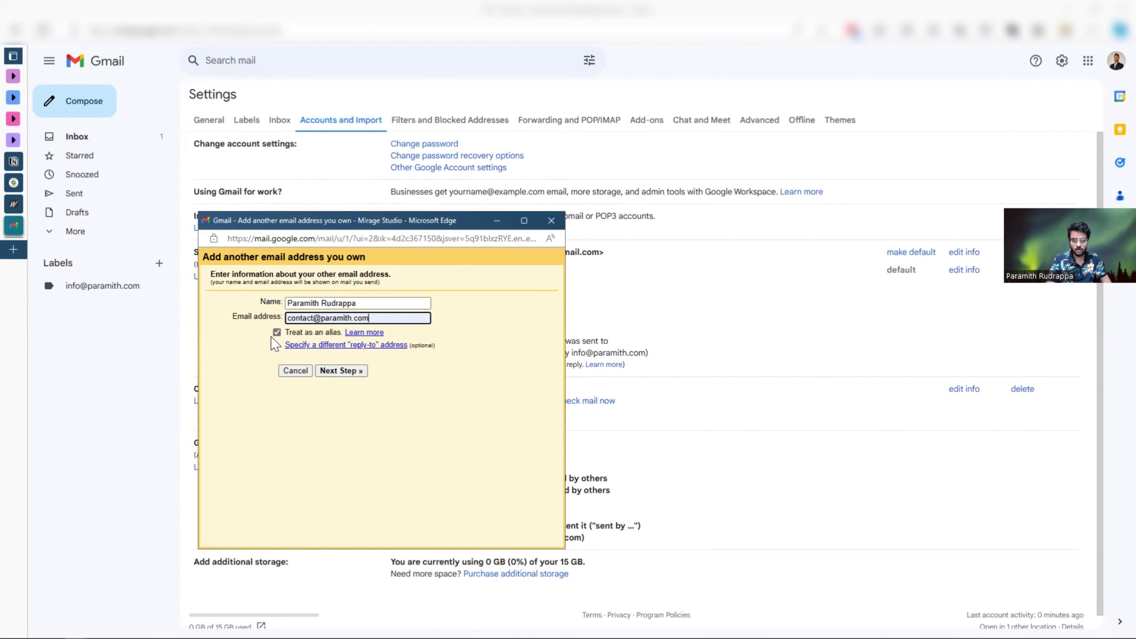
click(512, 394)
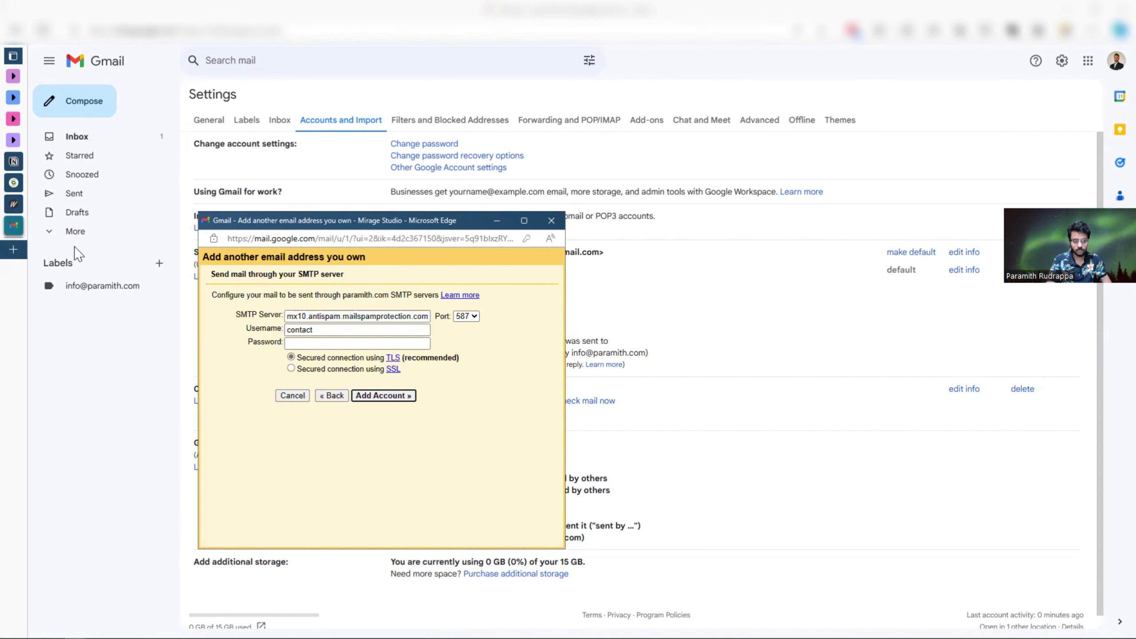
- Copy the incoming server name mail.paramith.com from SiteGround and return to Gmail's add-address window
mouse_move(13, 183)
click(54, 183)
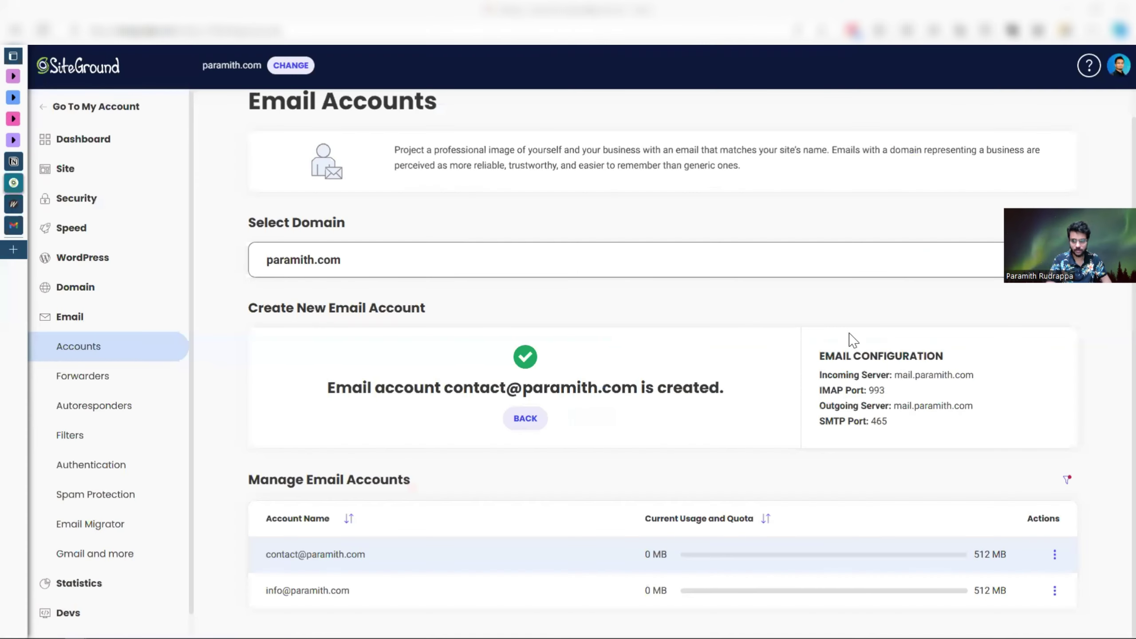
drag(974, 376, 895, 376)
key(ctrl+c)
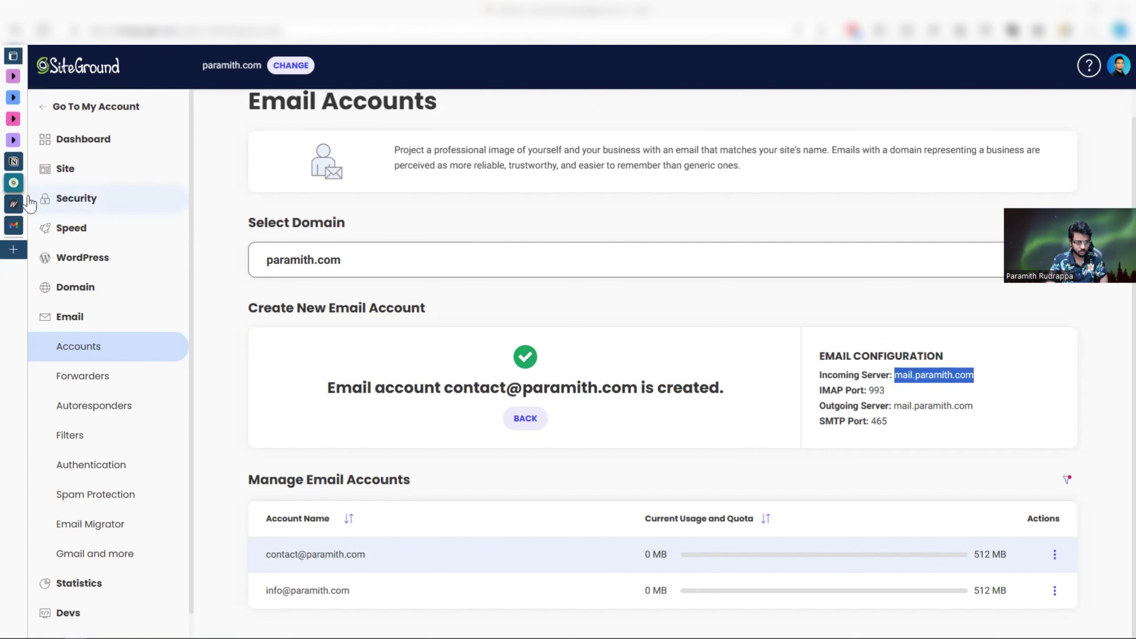
click(13, 226)
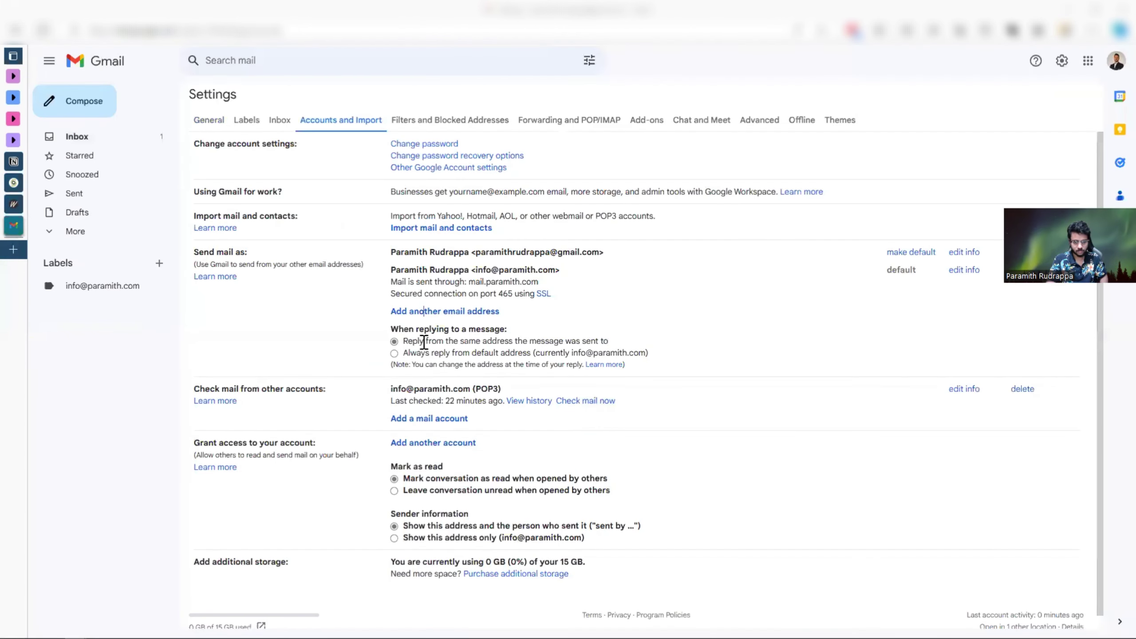
mouse_move(75, 630)
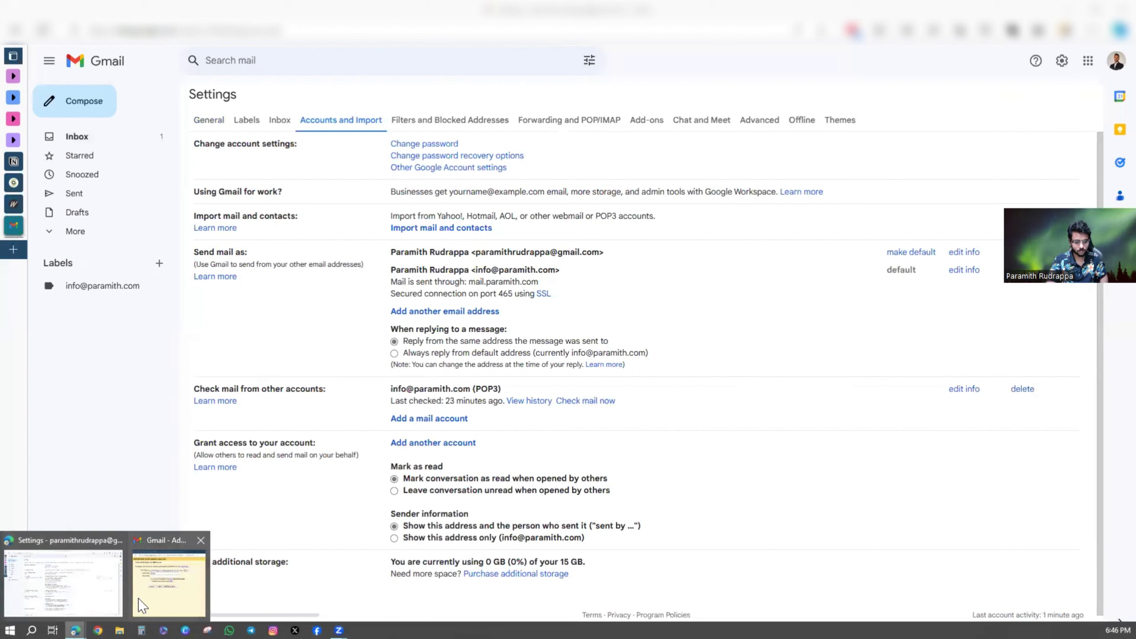
click(143, 601)
- Set SMTP server mail.paramith.com, the full contact address as username, the account password, port 465 SSL
triple_click(334, 317)
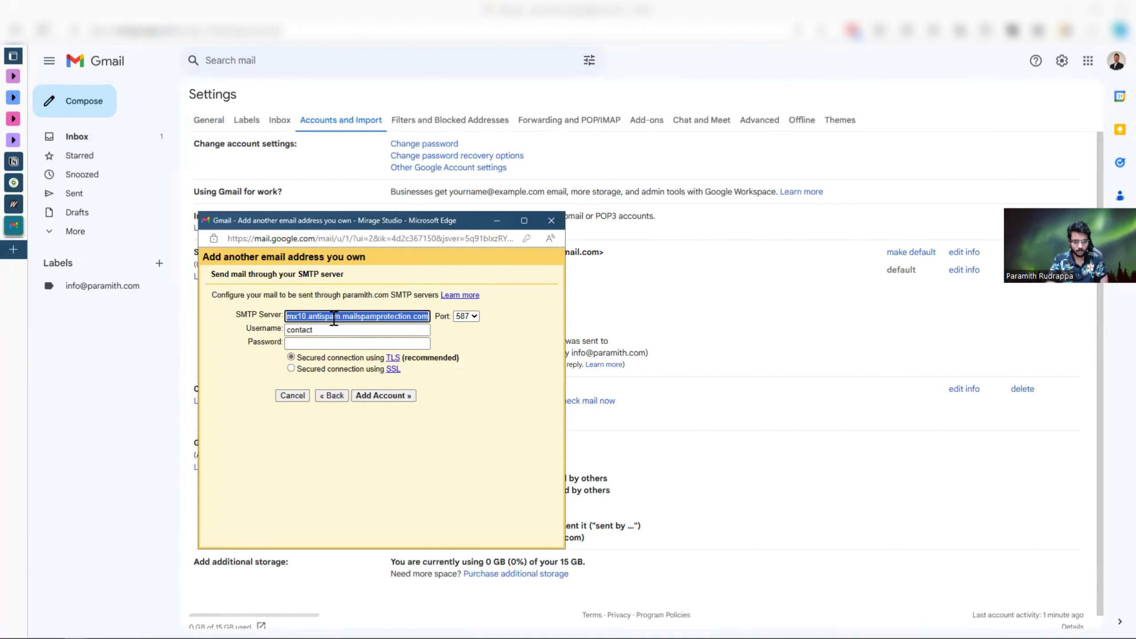
key(ctrl+v)
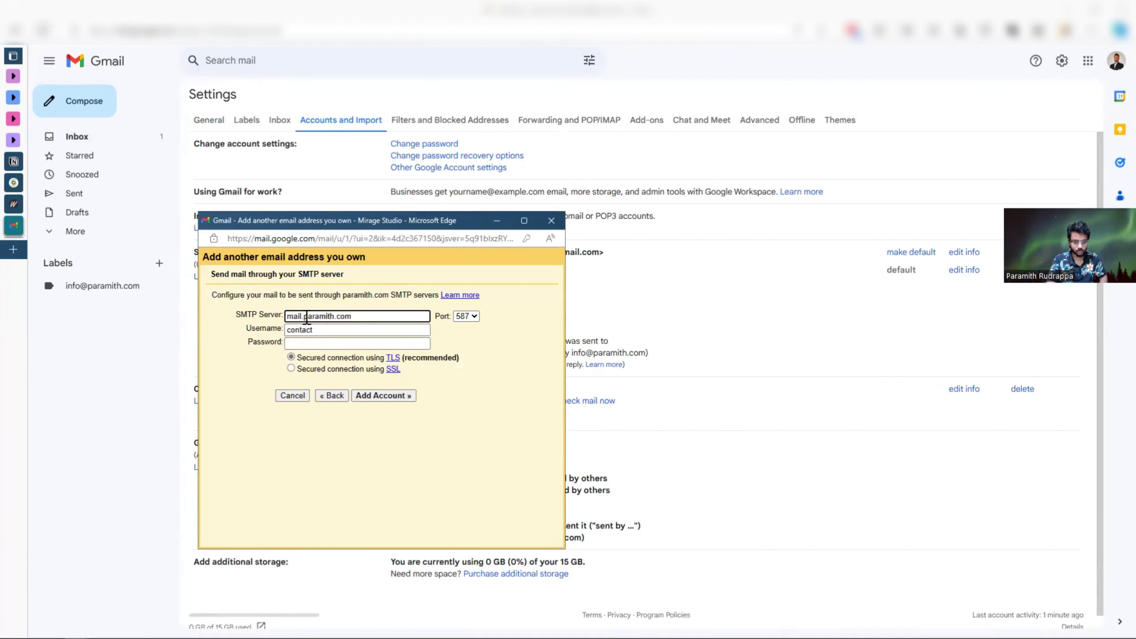
click(356, 330)
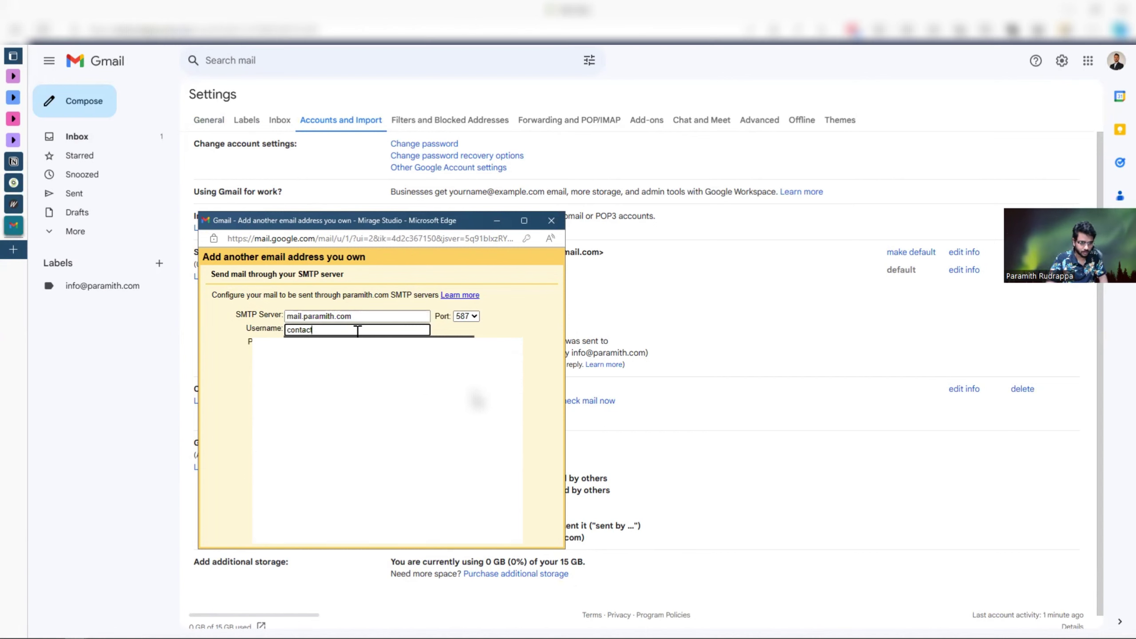
text(@)
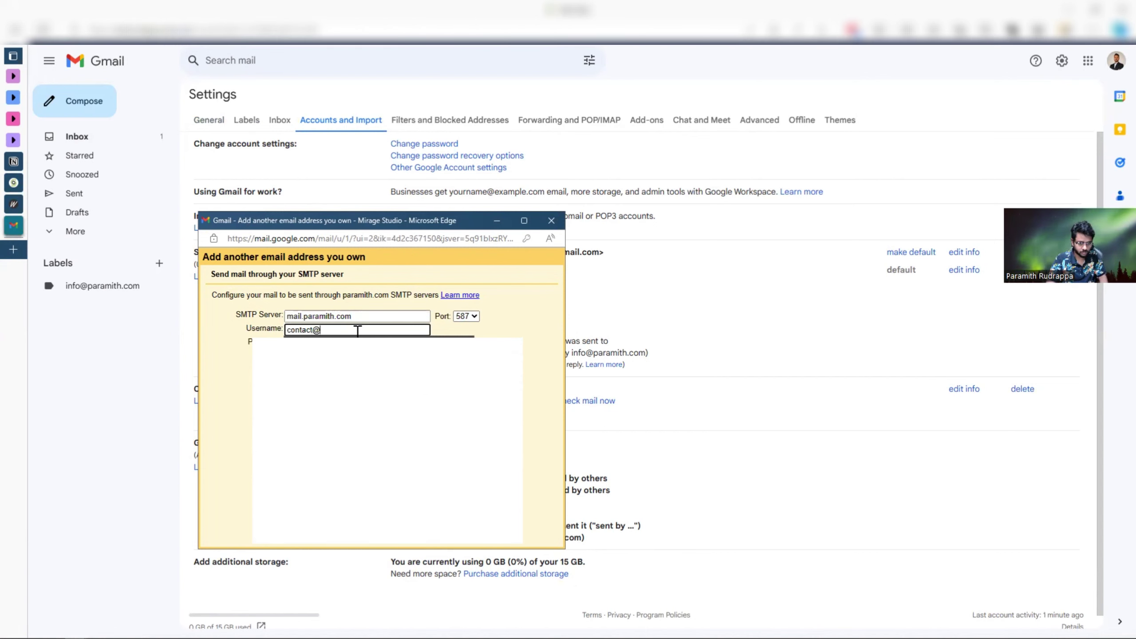
click(308, 350)
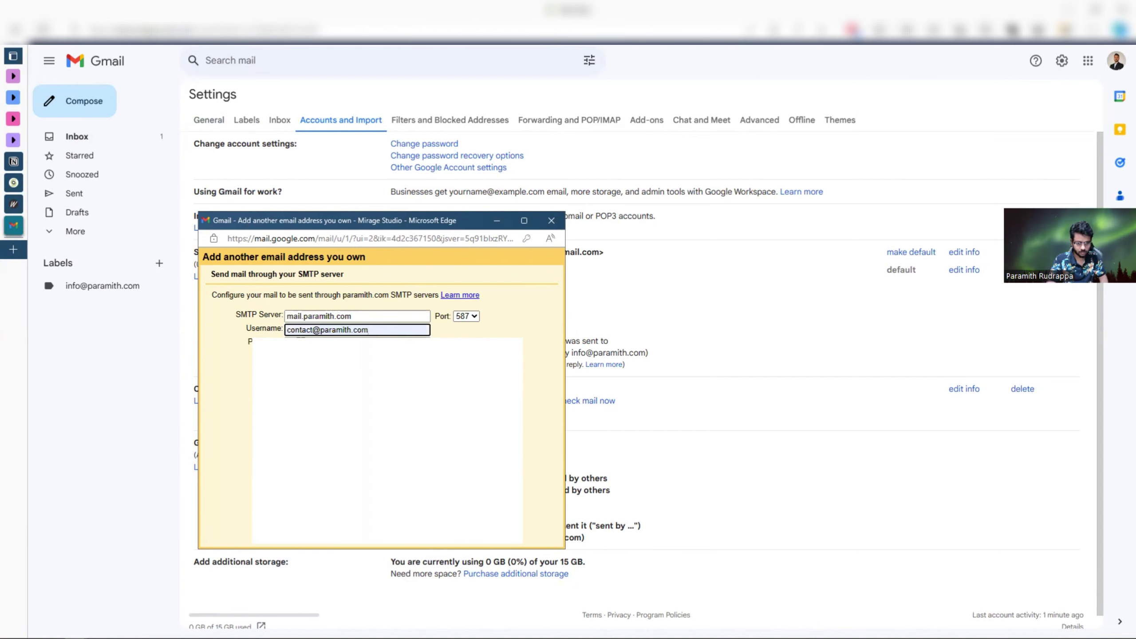
click(301, 343)
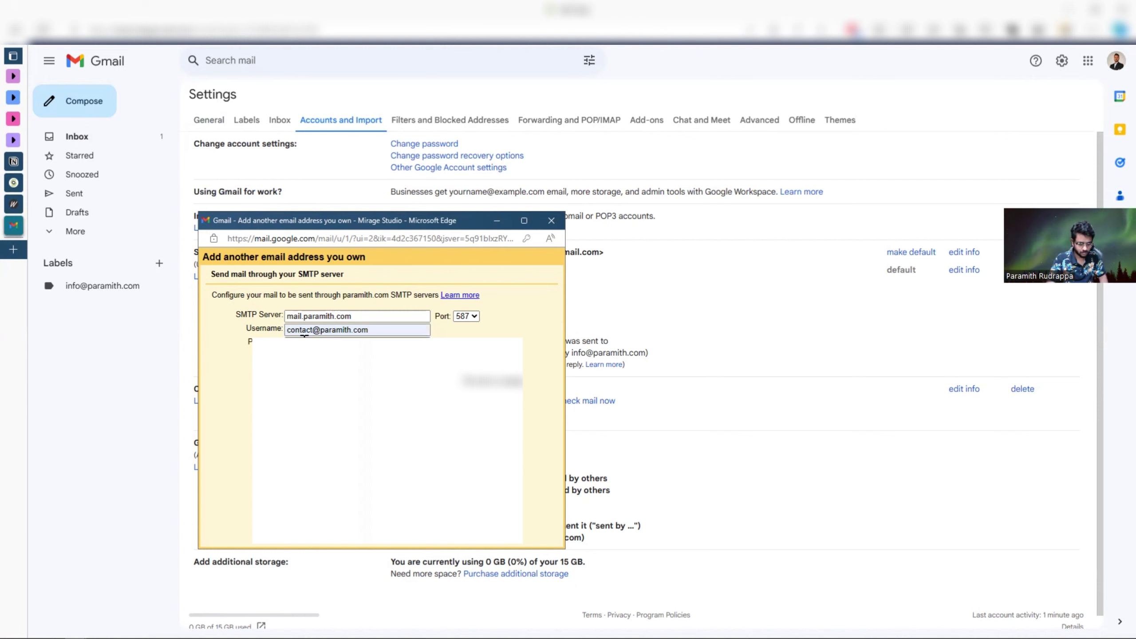
text(••••••)
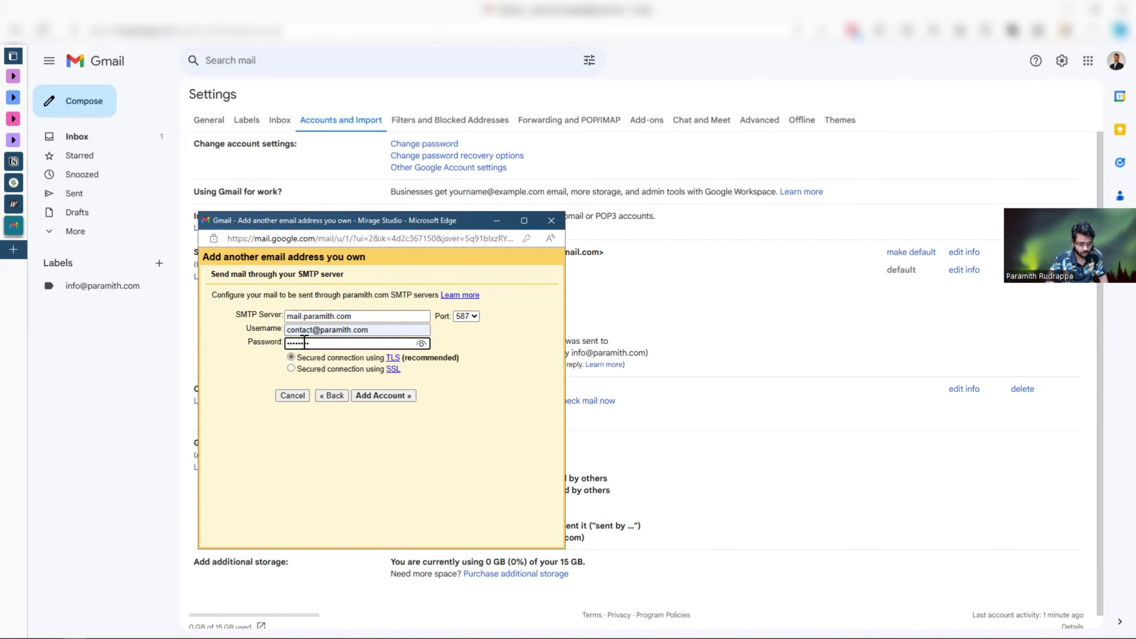
click(473, 316)
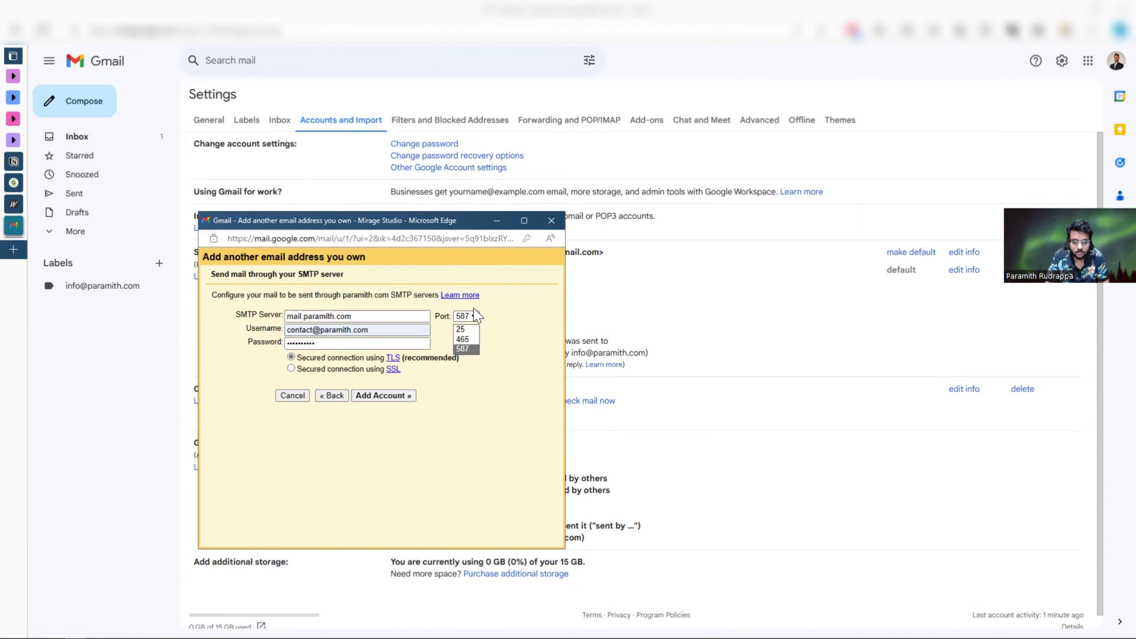
click(467, 340)
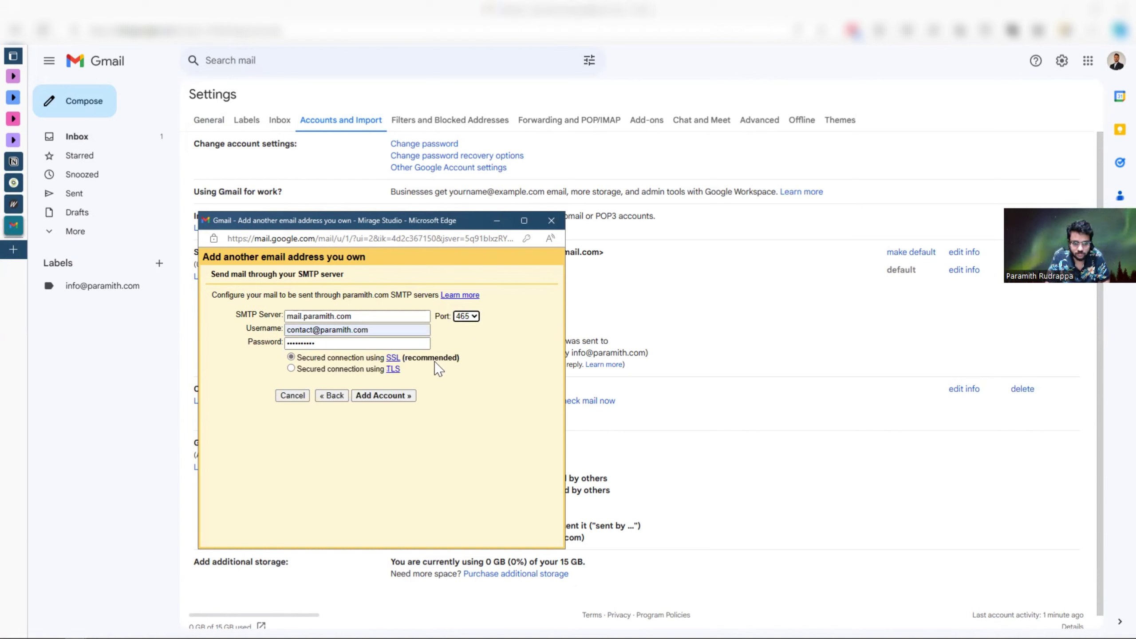
click(493, 349)
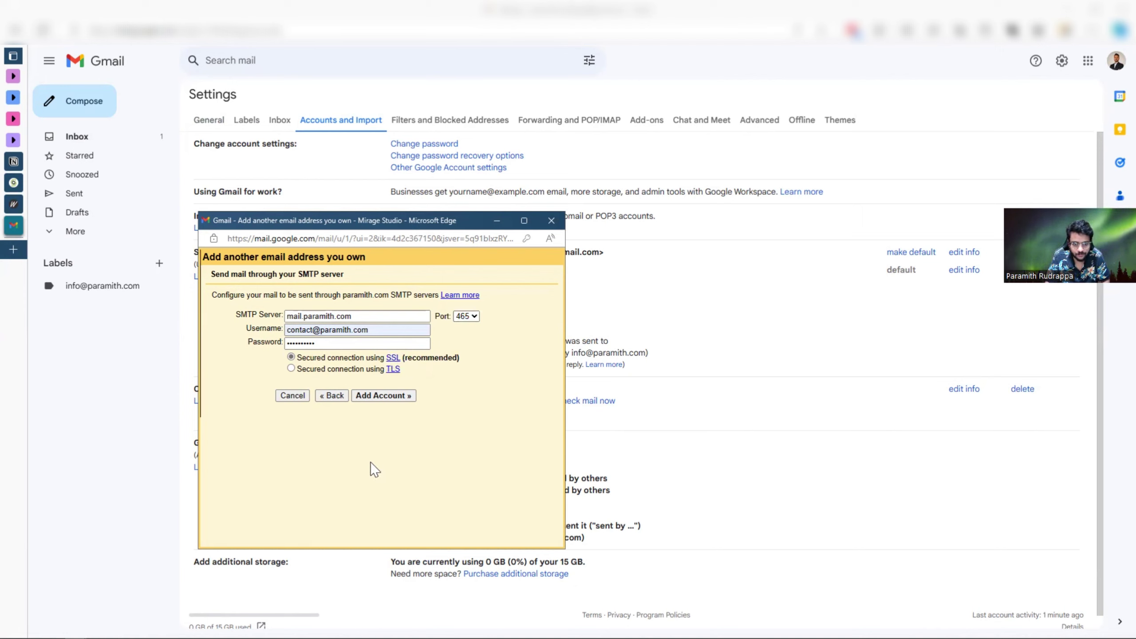
- Add the account so Gmail sends its verification email, and dismiss the saved-password notice
click(385, 396)
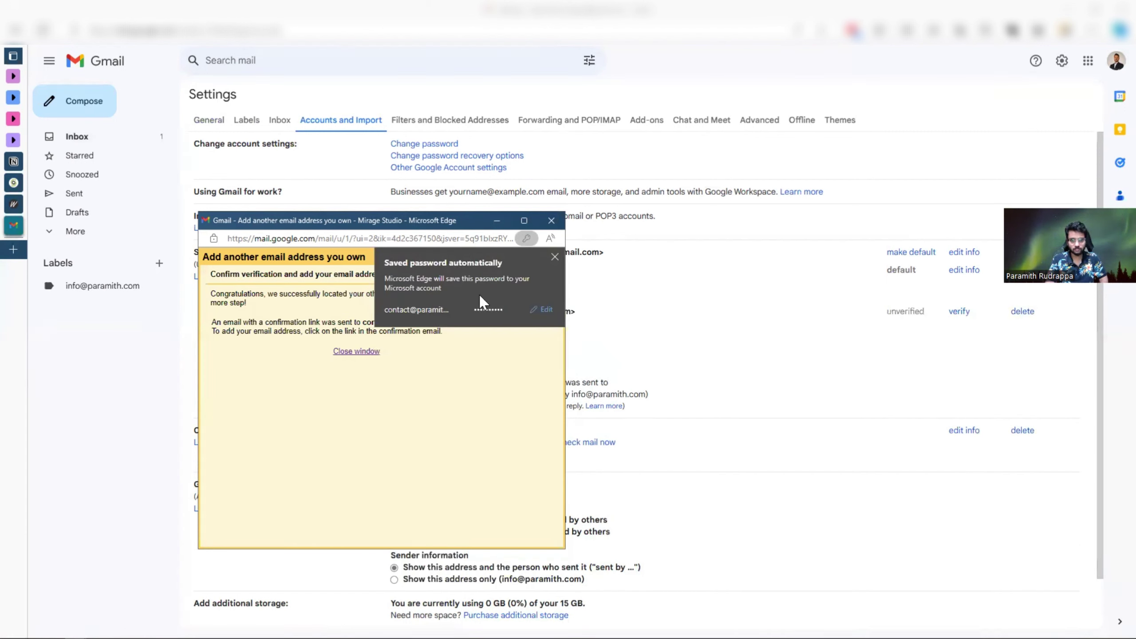
click(554, 258)
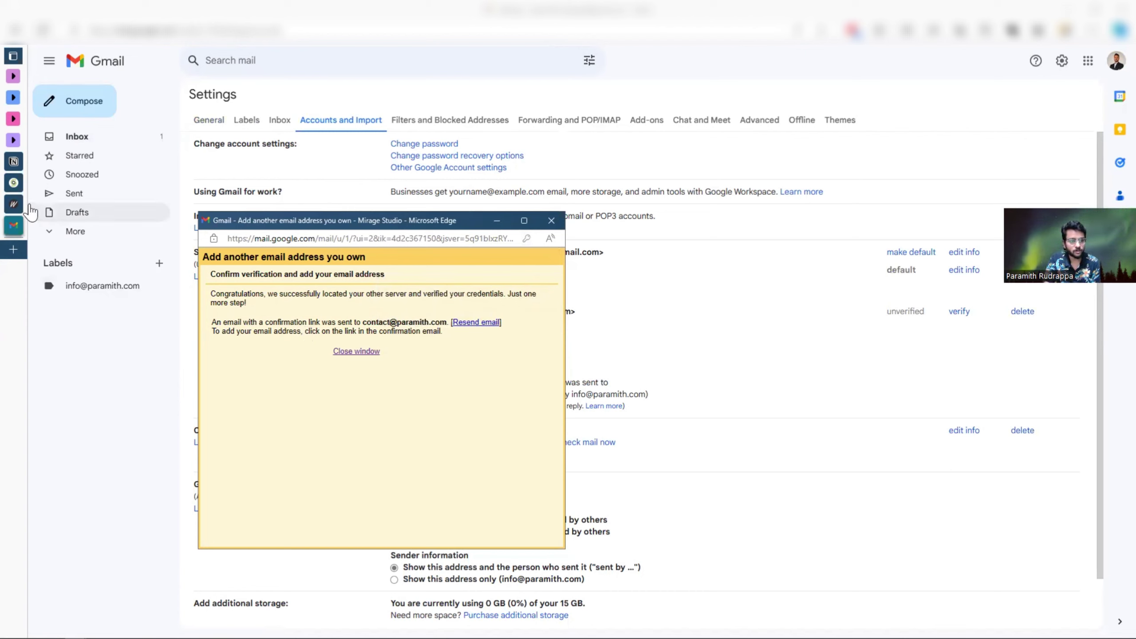
click(15, 206)
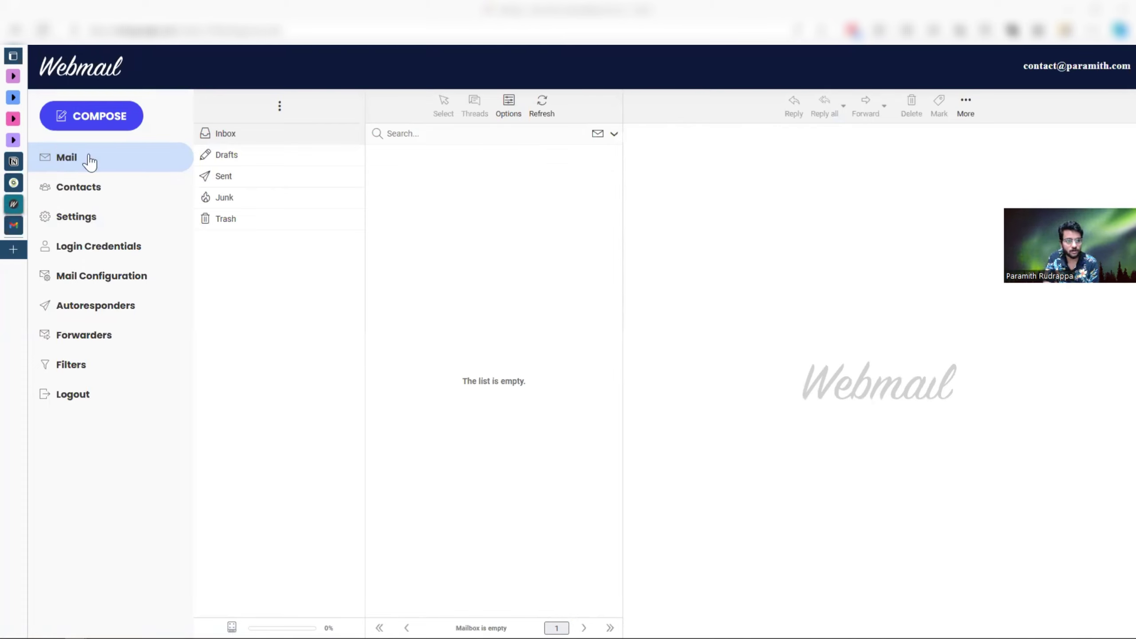
- Refresh the webmail inbox and follow the link in the Gmail Confirmation email
click(542, 108)
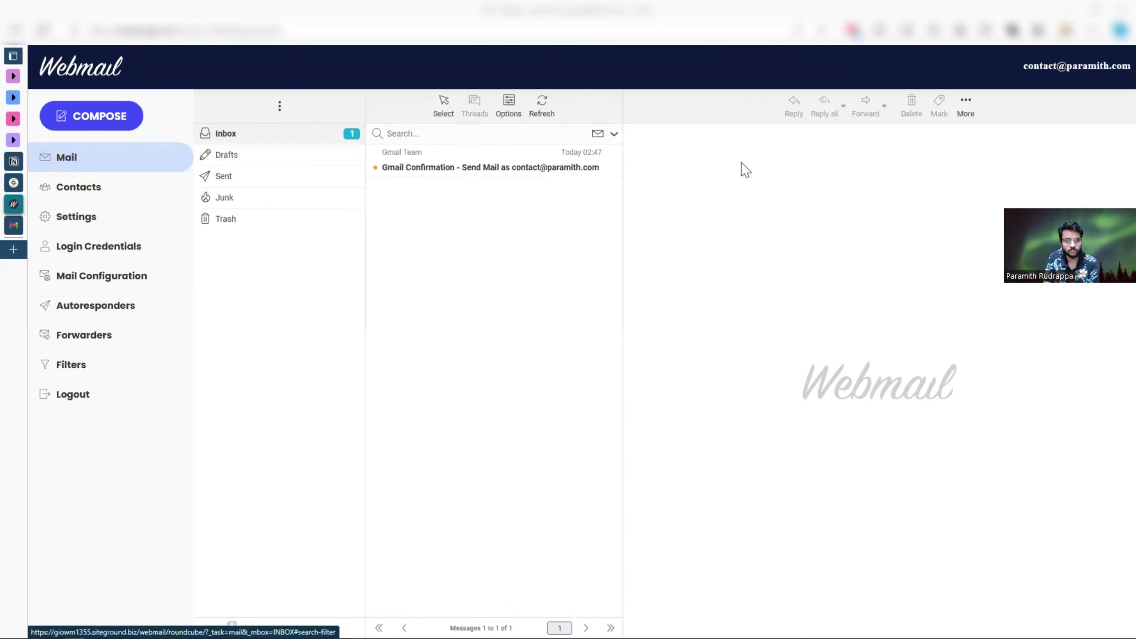
click(450, 168)
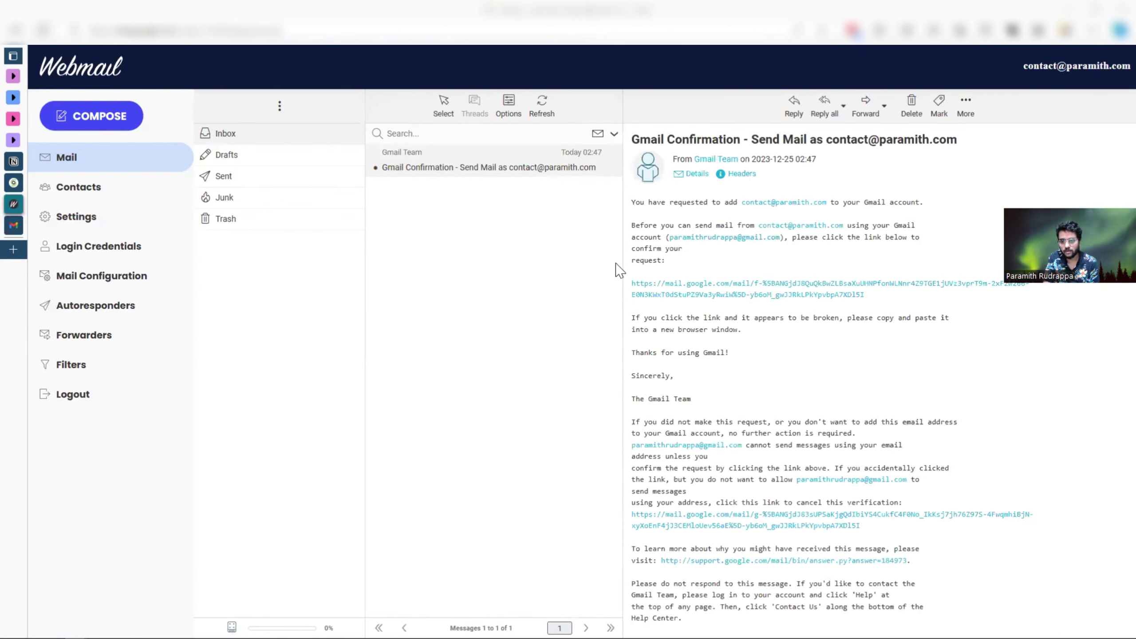
click(782, 285)
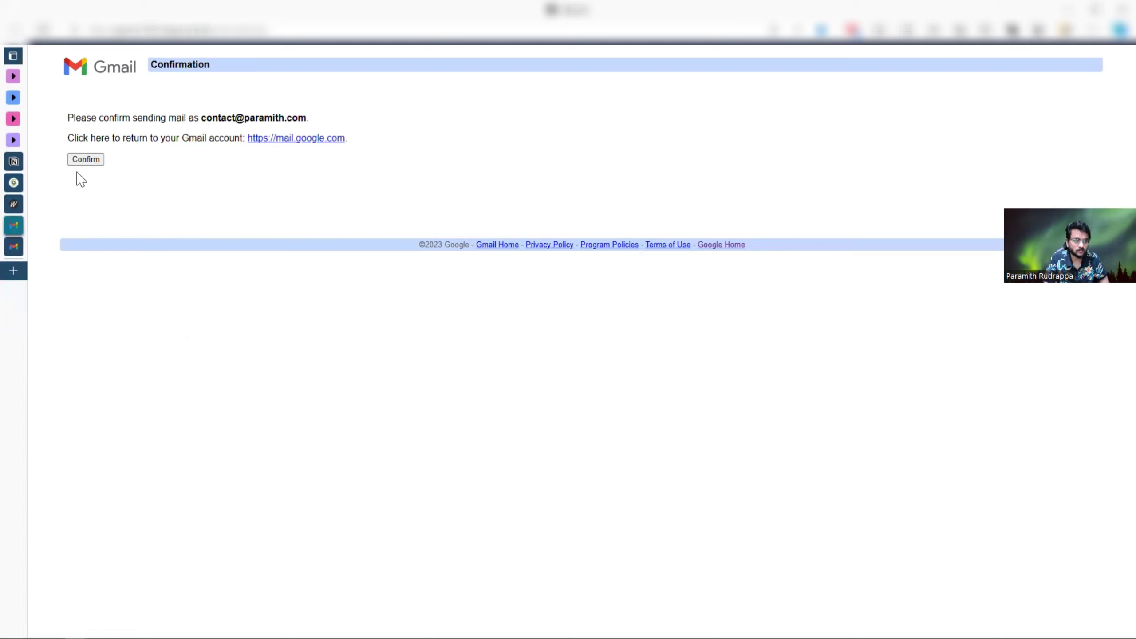
- Confirm sending as the contact address and return to the Gmail settings tab
click(78, 163)
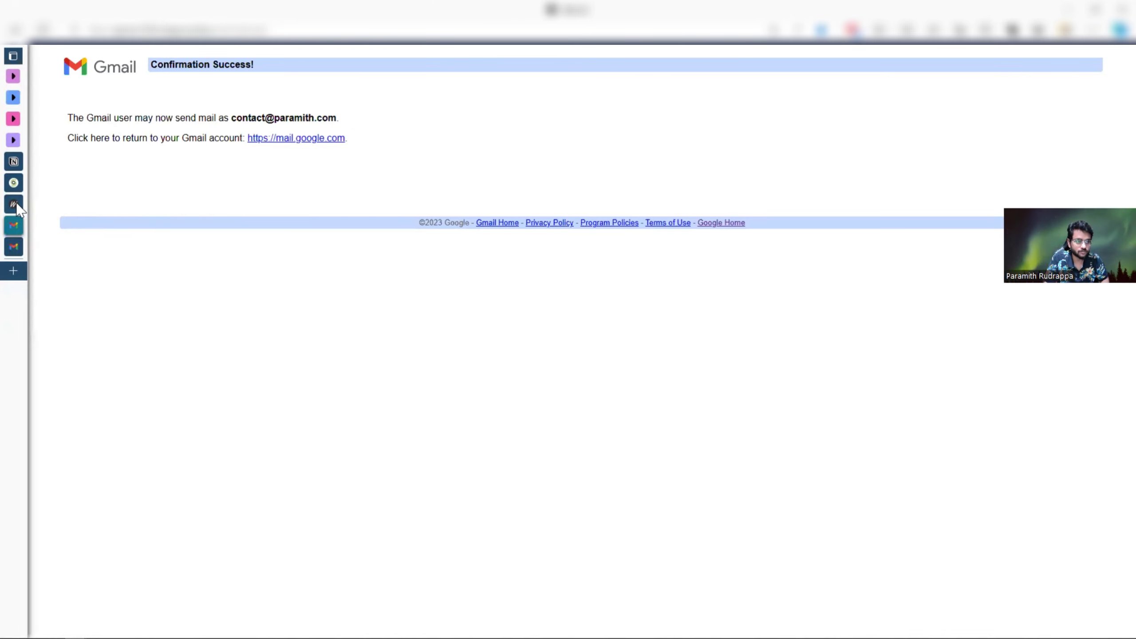
click(15, 246)
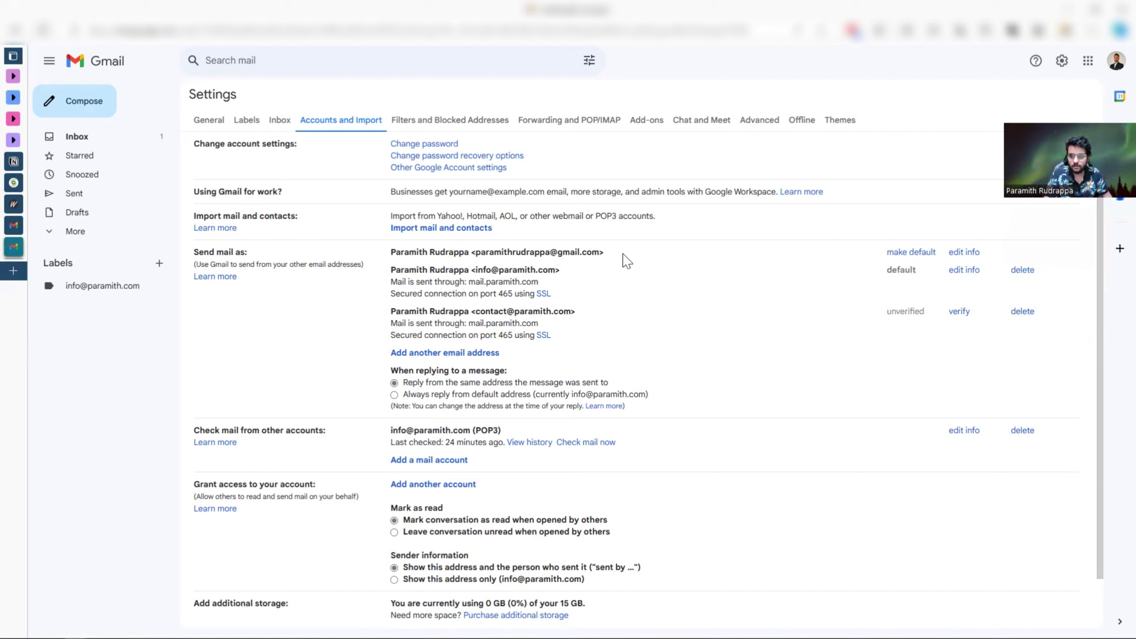
- Cancel the contact address edit popup, then reload settings and scroll to Check mail from other accounts
click(966, 313)
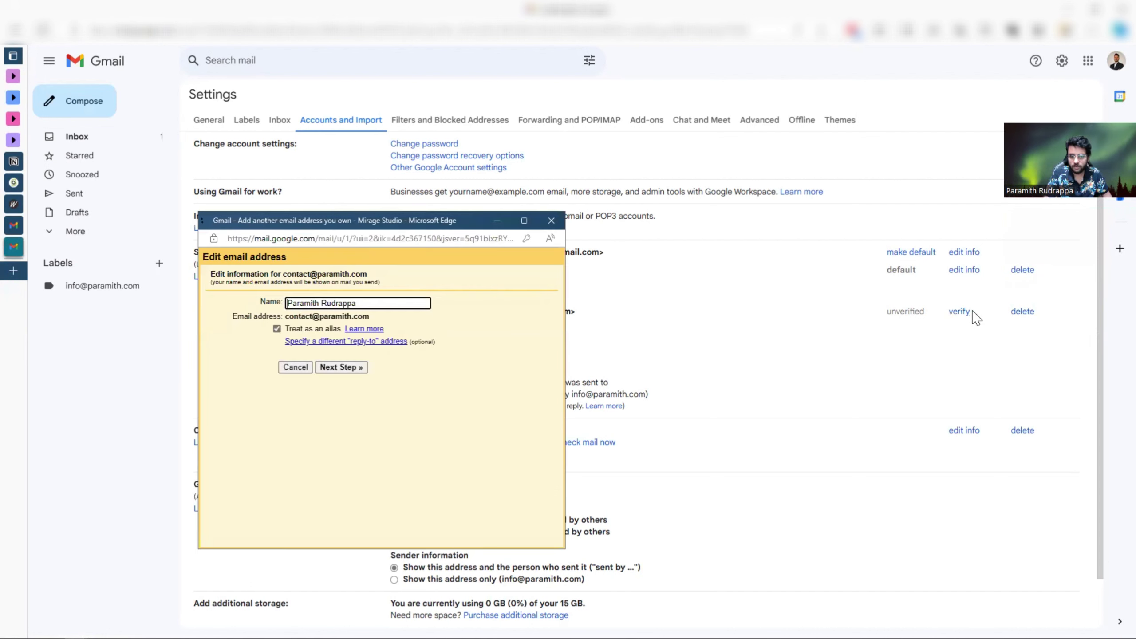
click(295, 367)
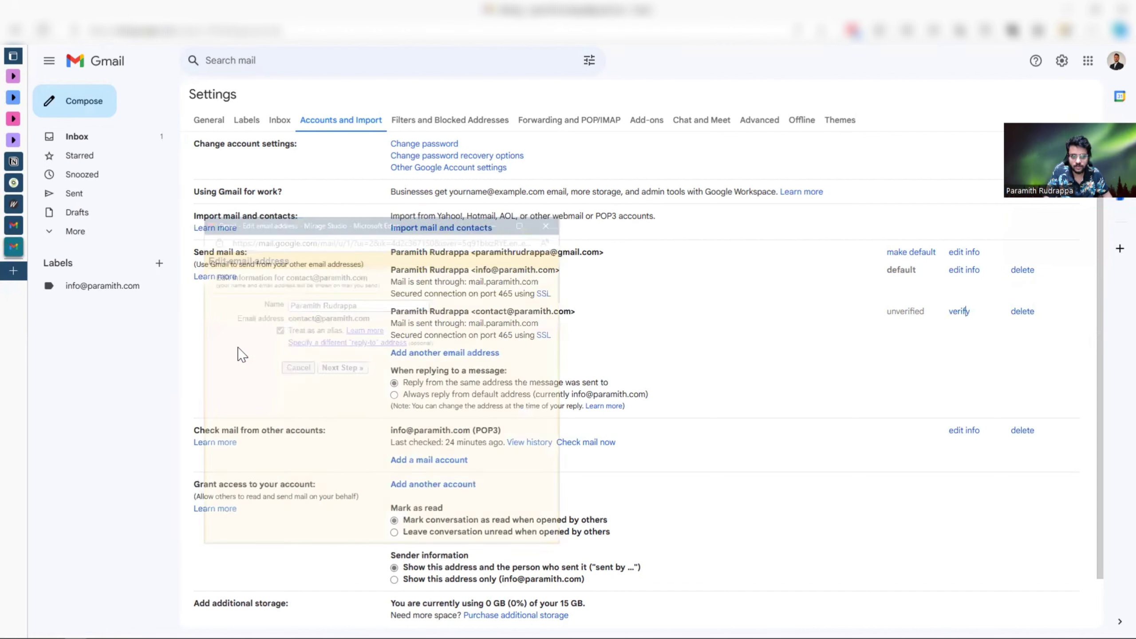
click(44, 31)
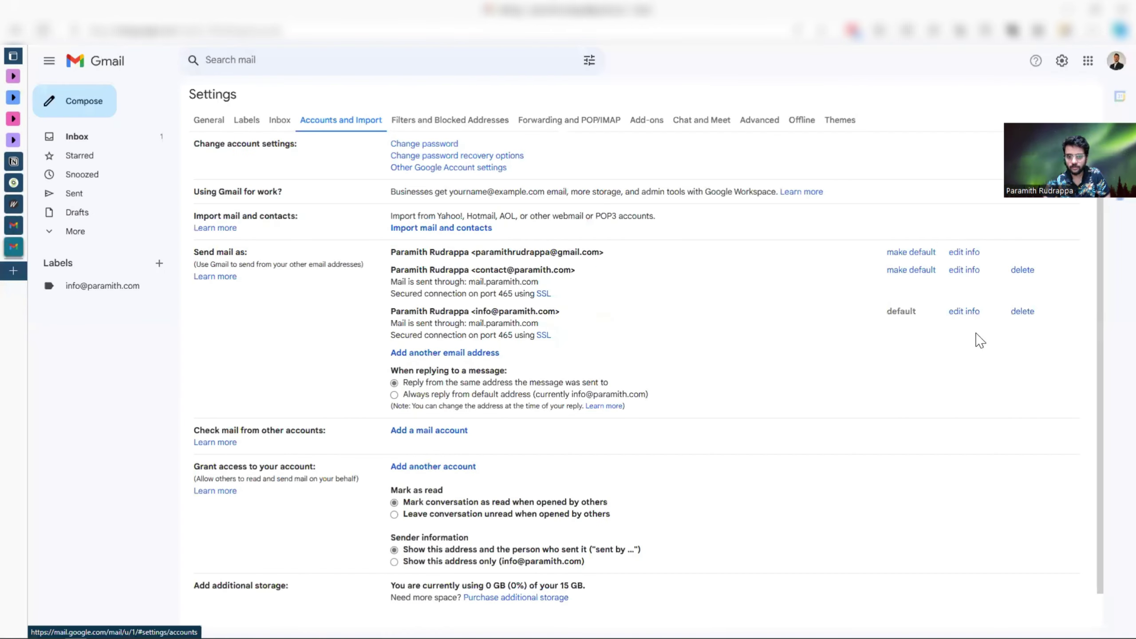
scroll(482, 305, down, 1)
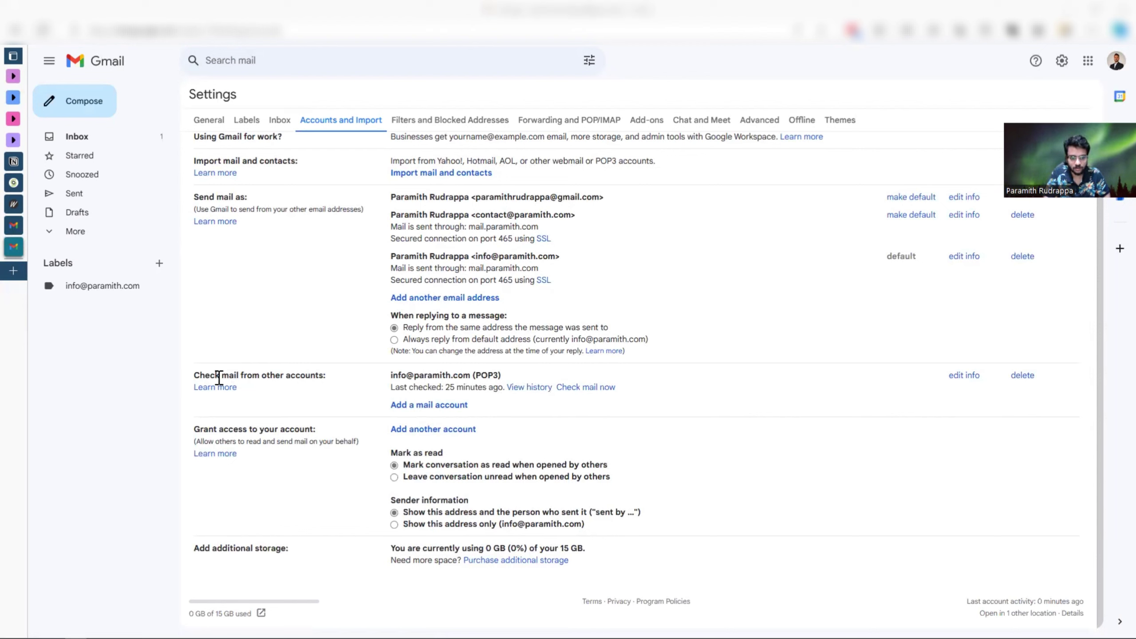
mouse_move(193, 378)
mouse_down()
mouse_move(324, 386)
mouse_move(322, 375)
mouse_move(195, 376)
mouse_up()
click(456, 406)
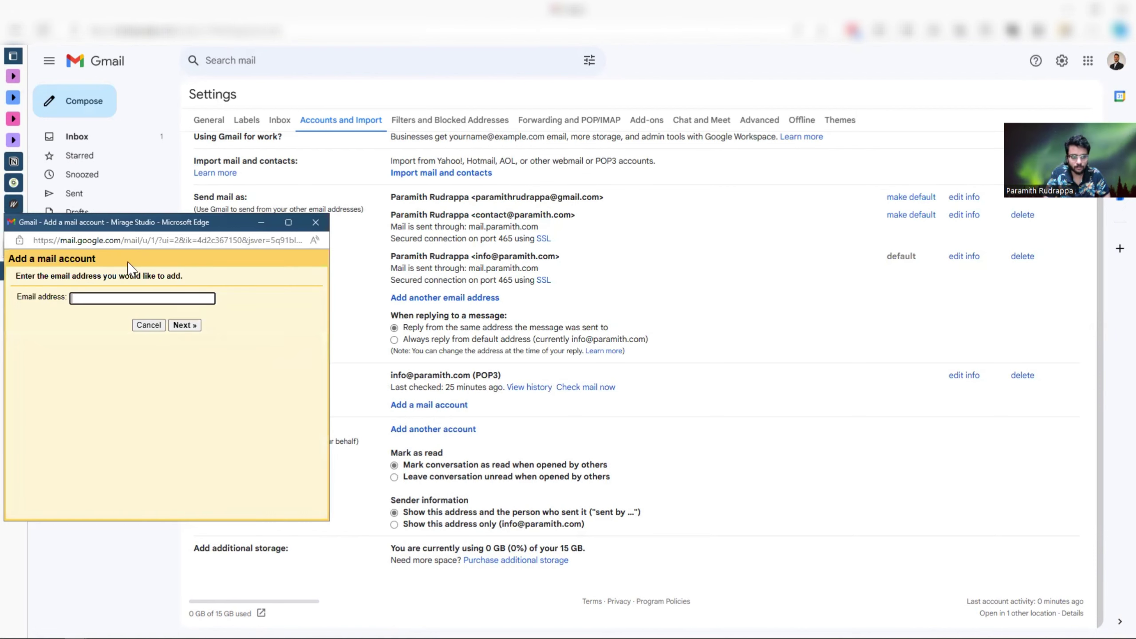
drag(134, 228, 353, 222)
click(305, 291)
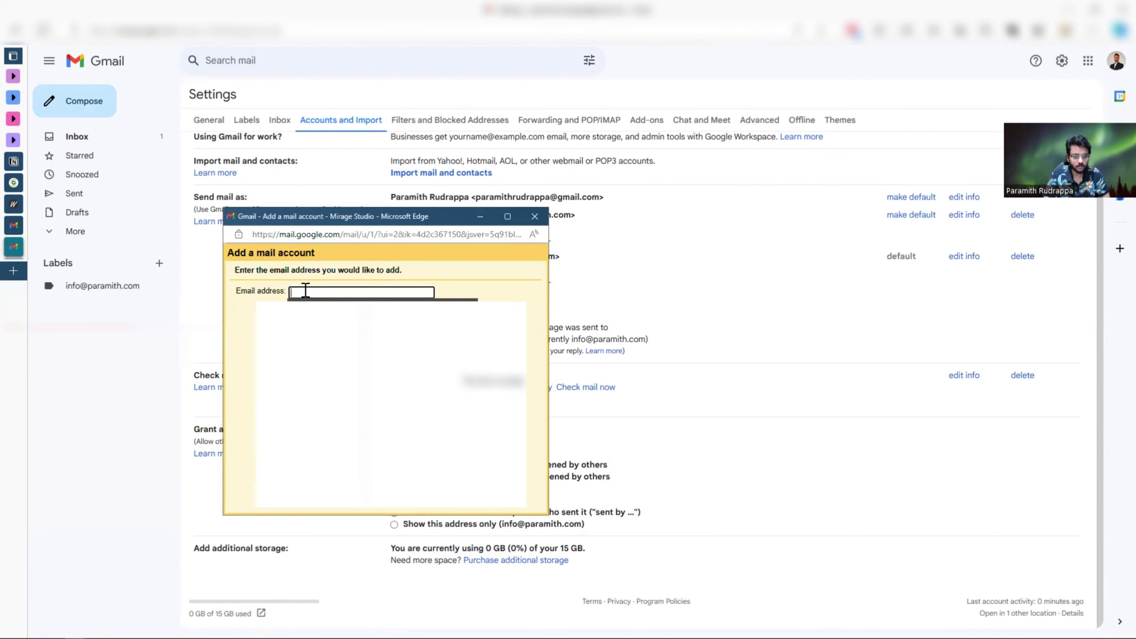
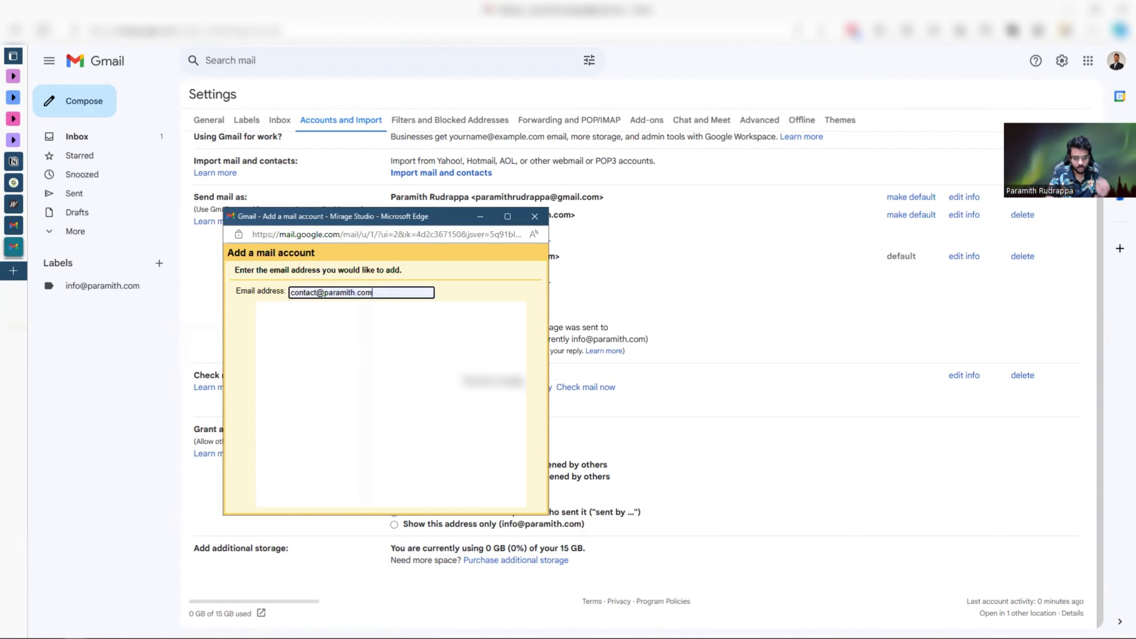
click(388, 326)
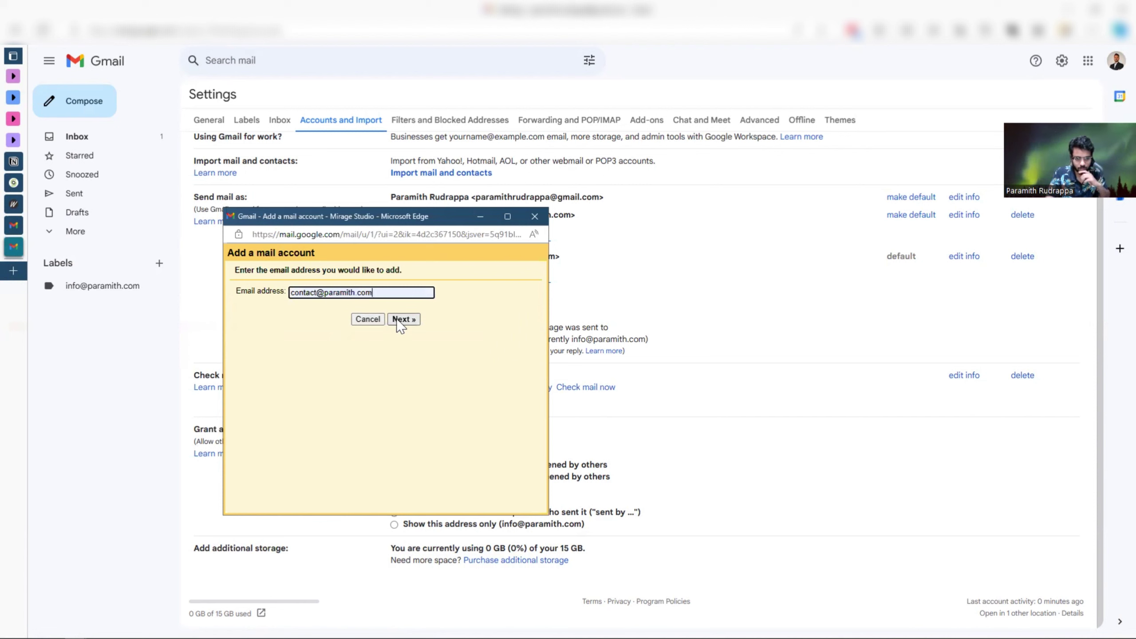
click(398, 319)
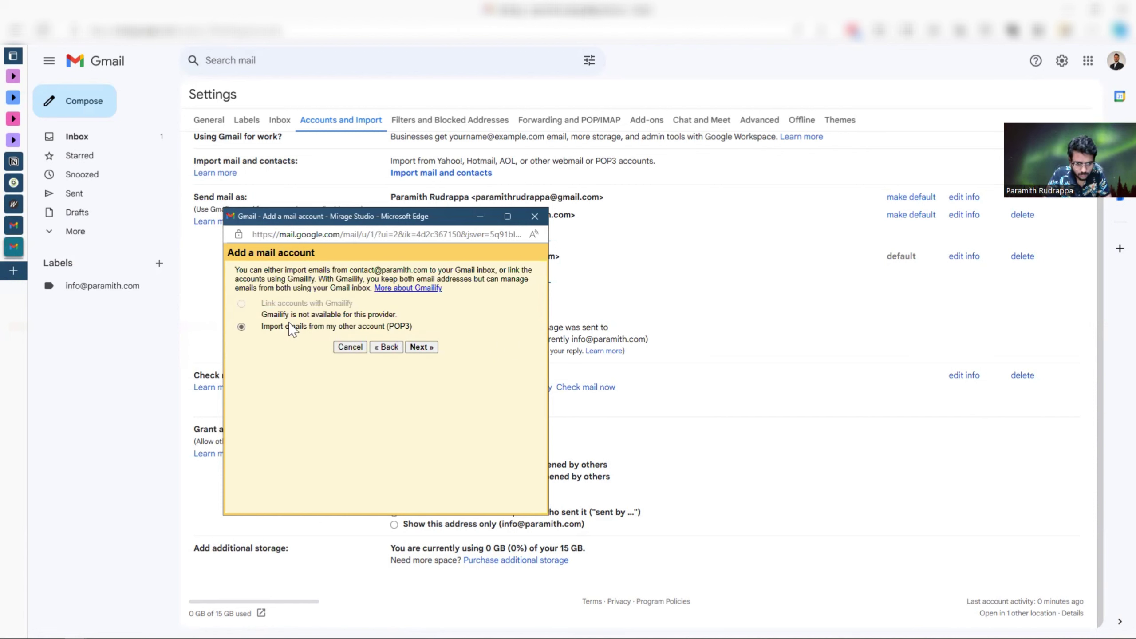
click(421, 347)
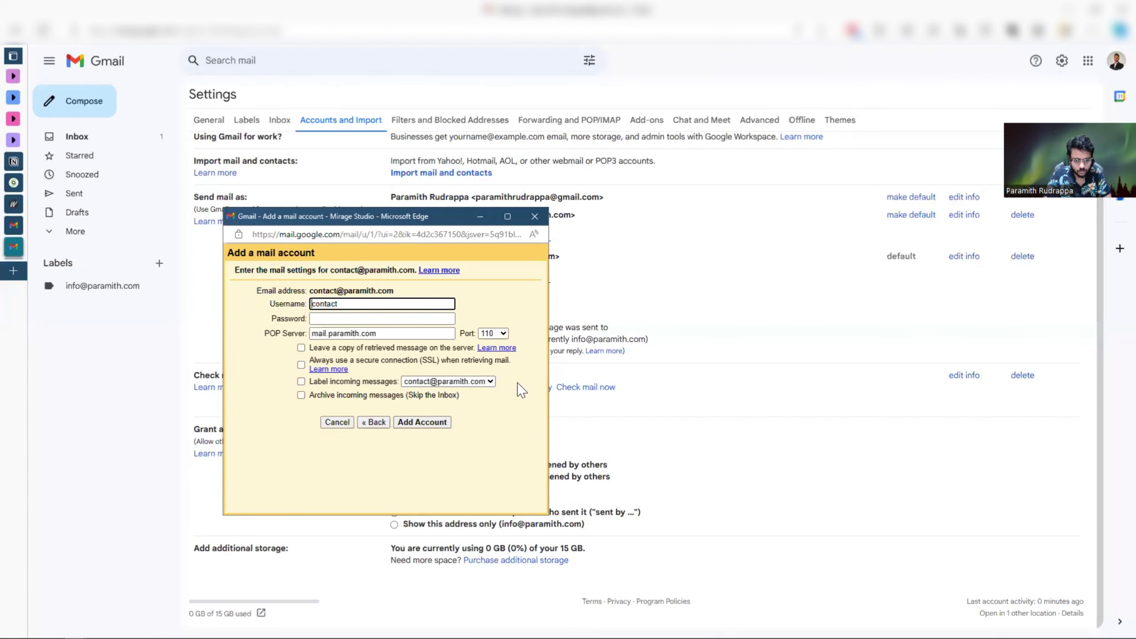
click(357, 305)
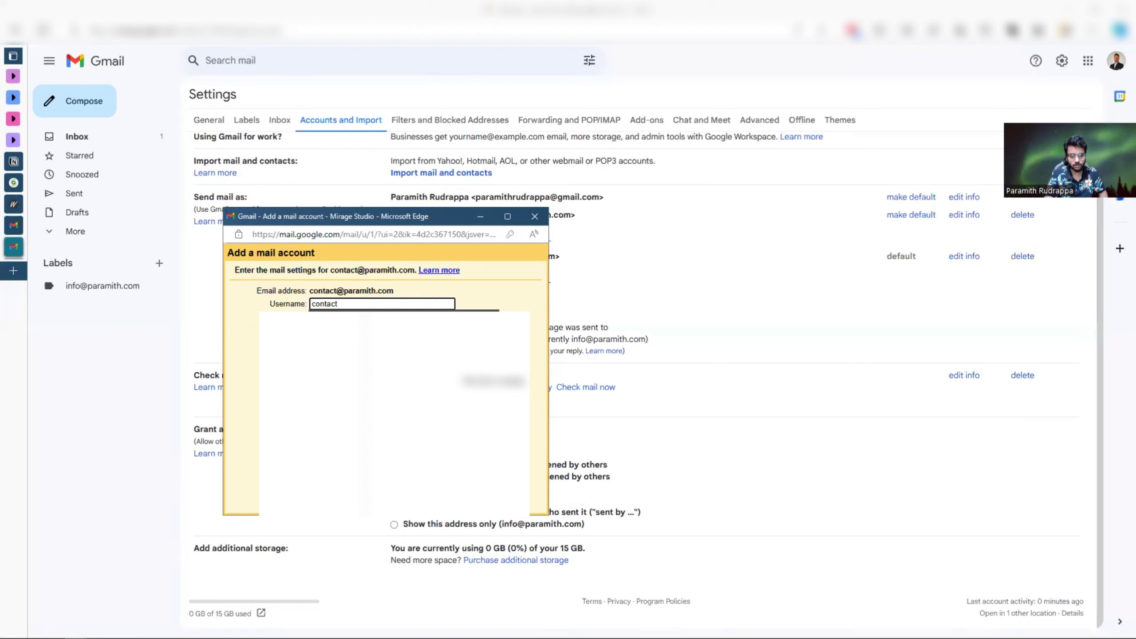
key(Down)
key(Return)
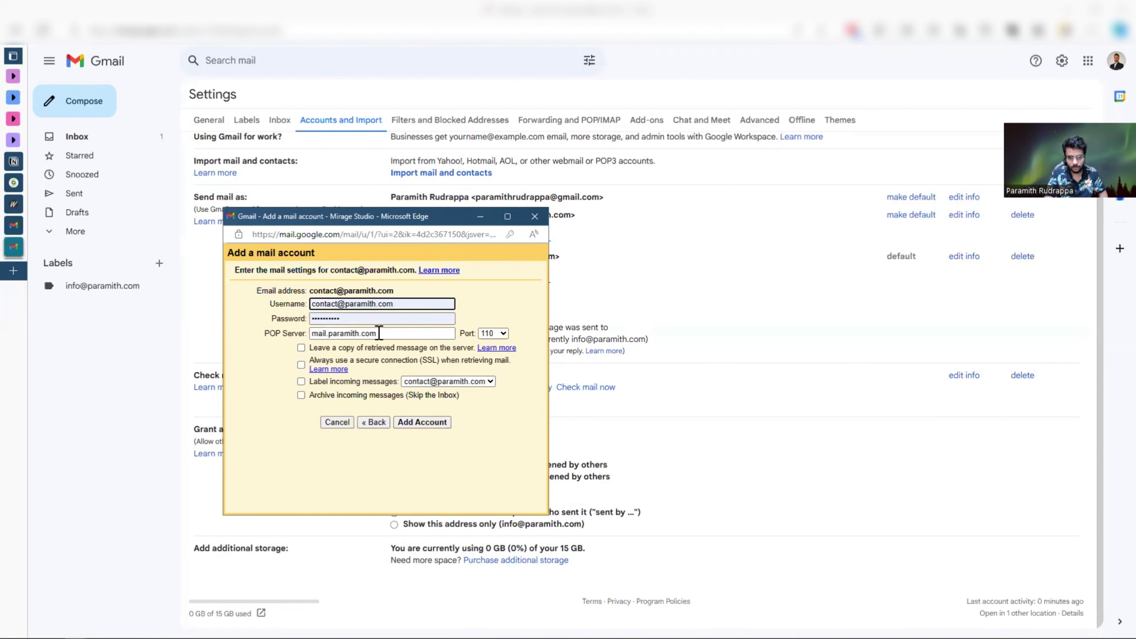
- Re-enter the account password and set port 995 for the mail.paramith.com POP server
double_click(348, 319)
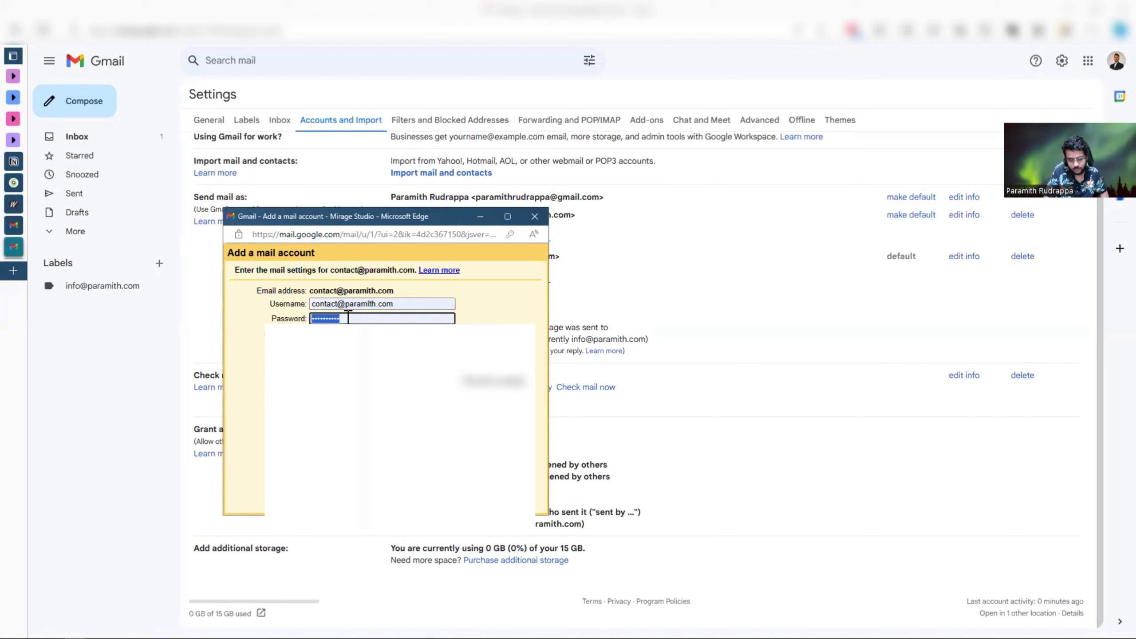
key(BackSpace)
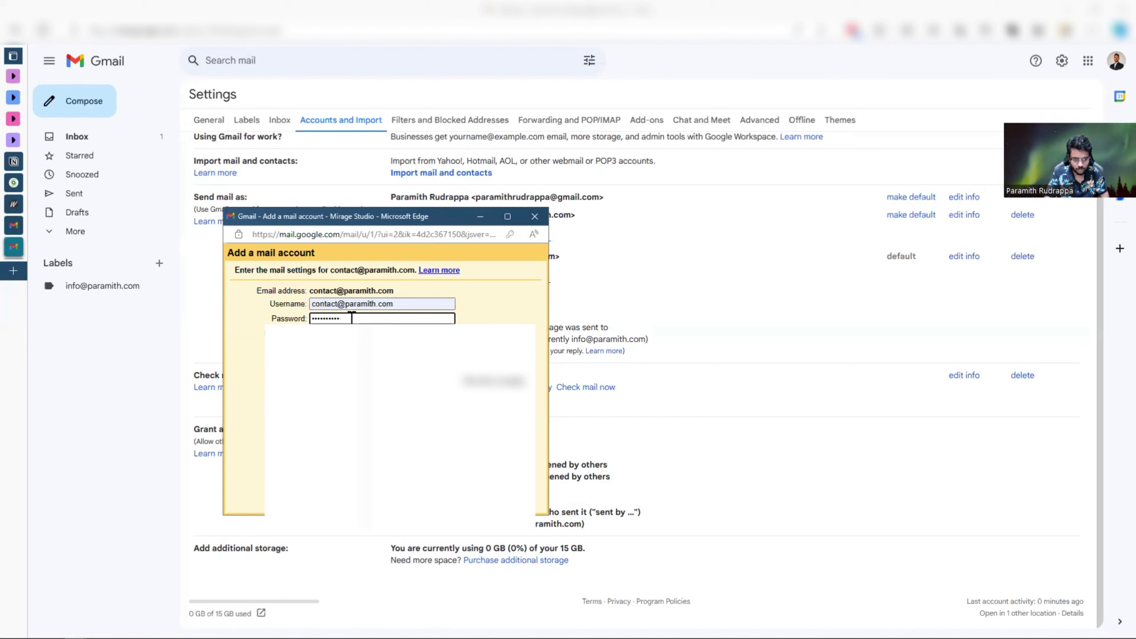
click(352, 318)
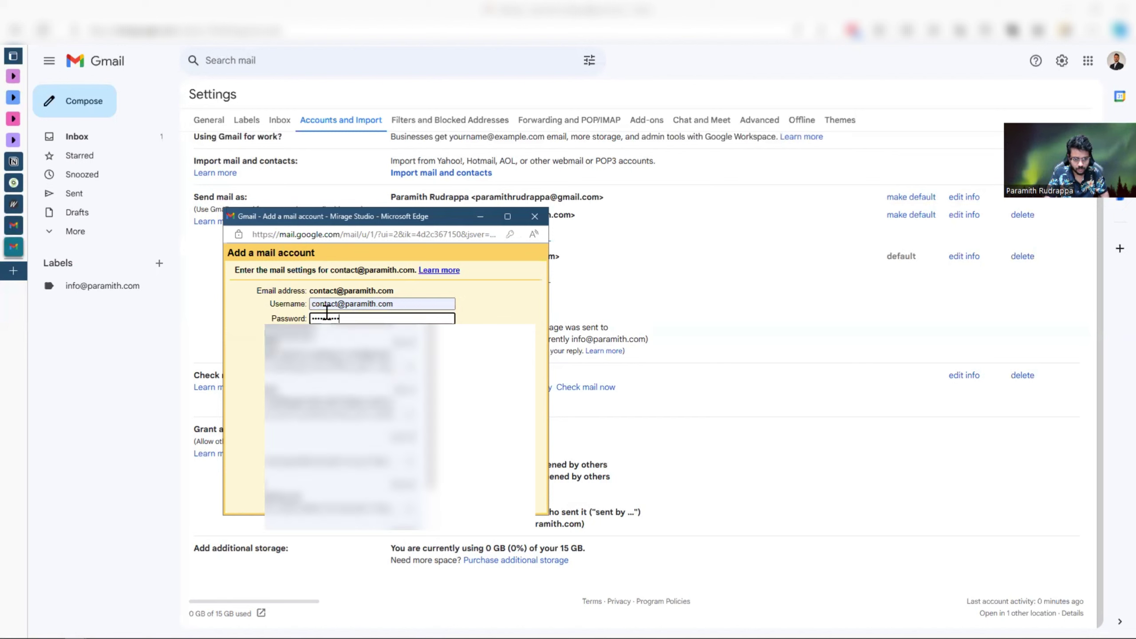
click(353, 319)
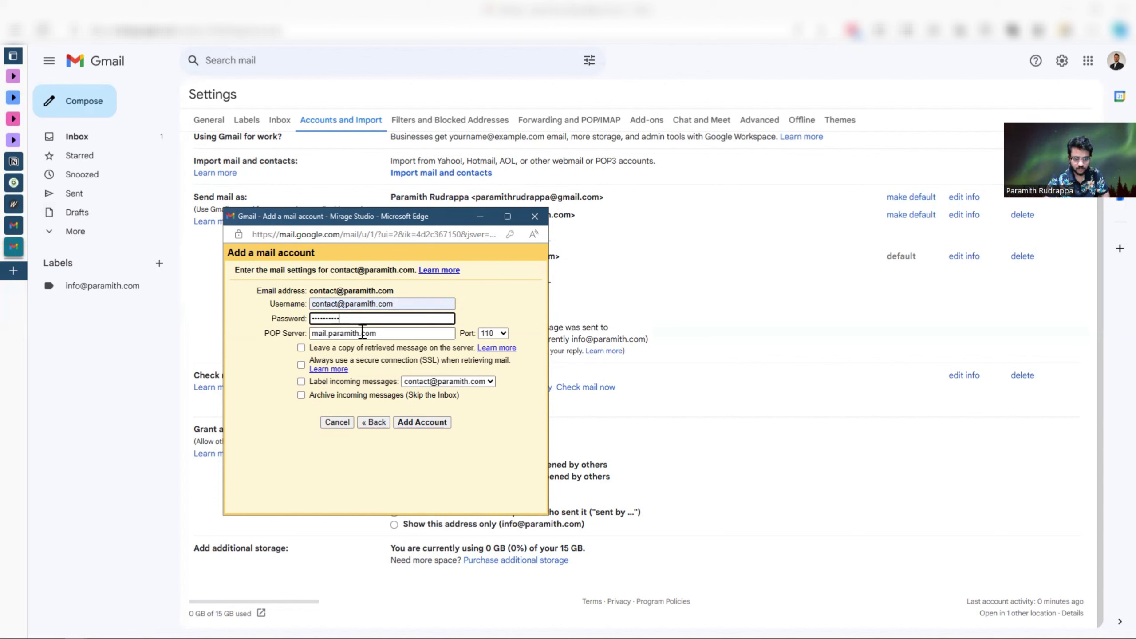
click(381, 333)
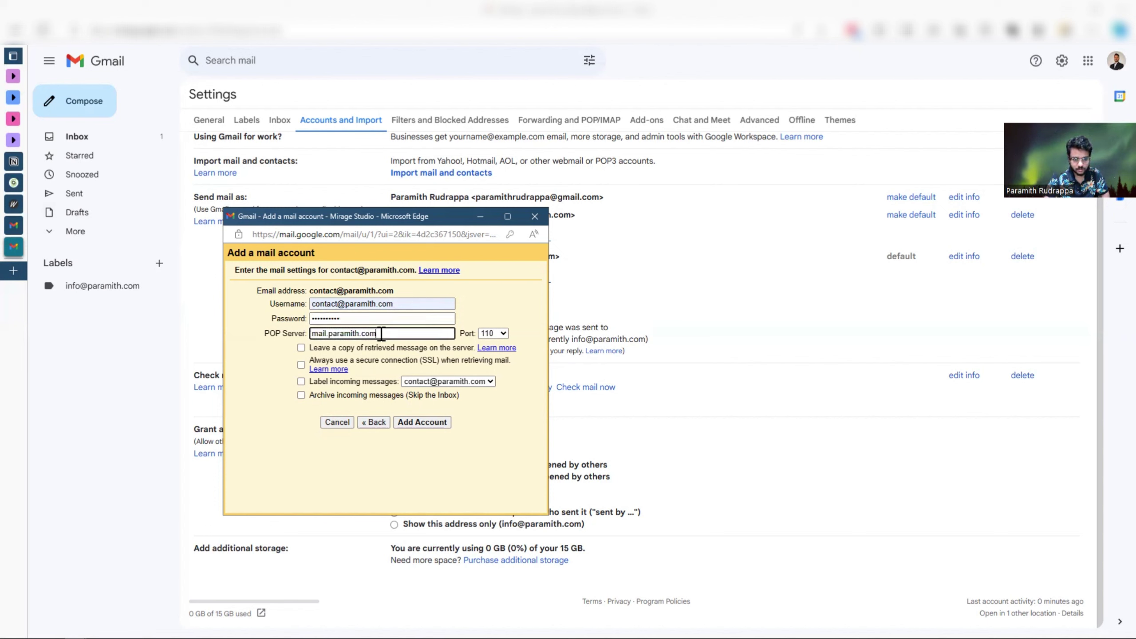
click(496, 334)
click(498, 376)
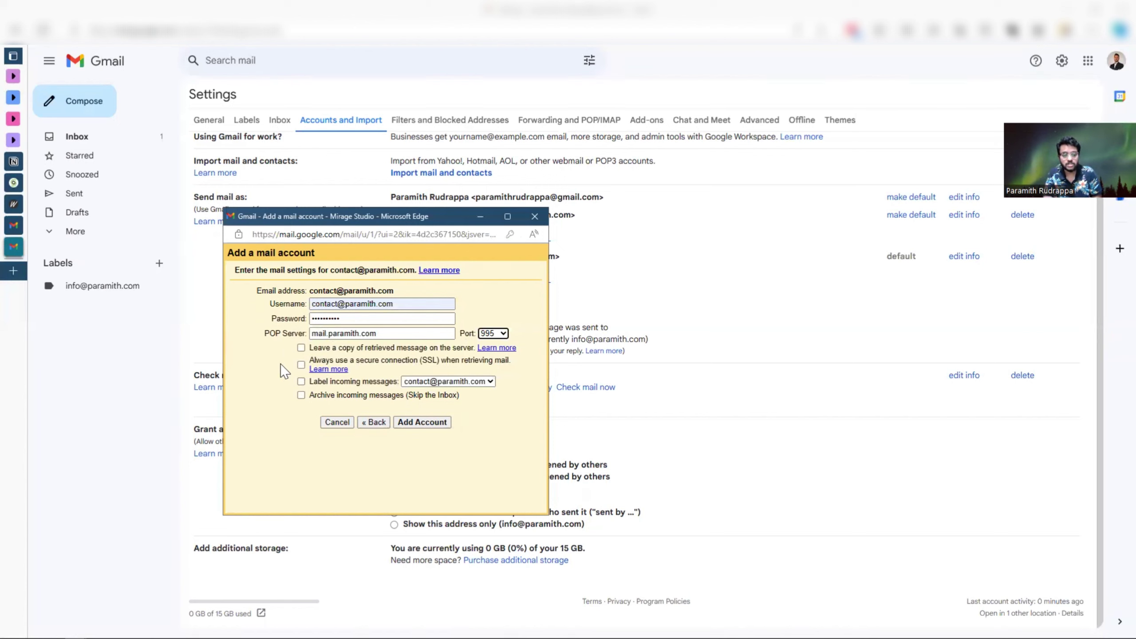
- Check the webmail confirmation page, then return and keep retrieved message copies on the server
click(300, 349)
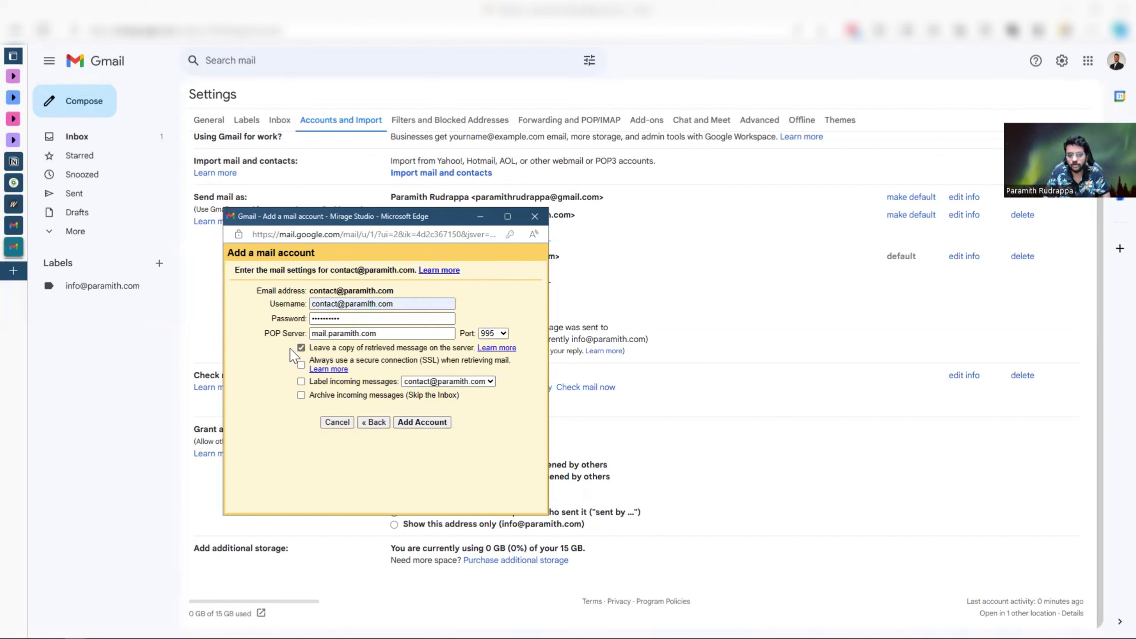
click(13, 207)
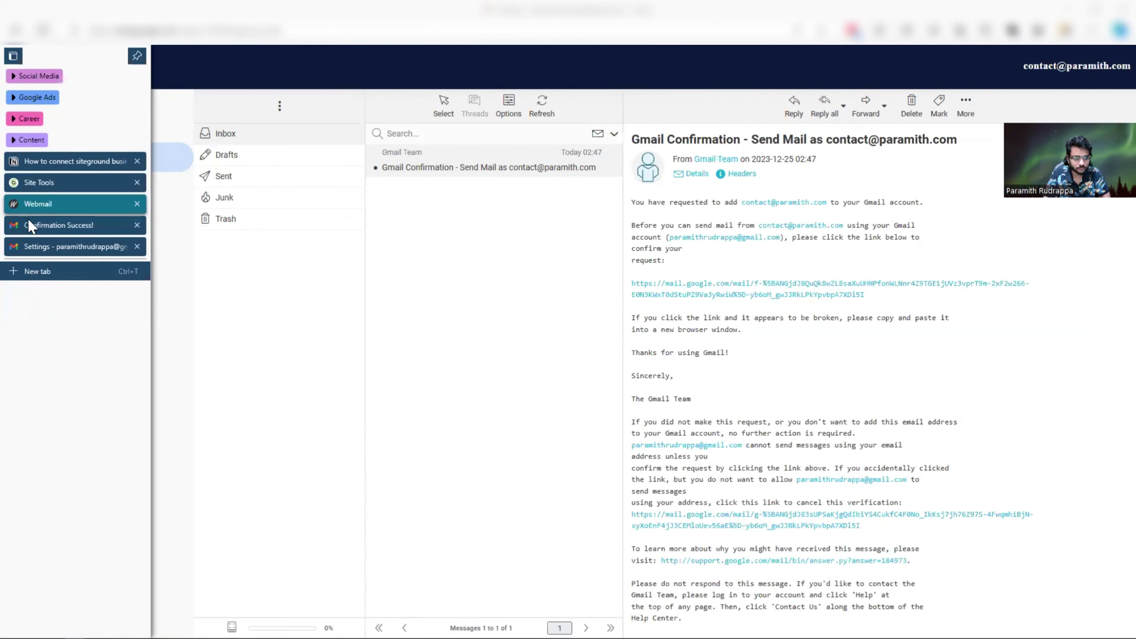
click(30, 225)
click(17, 209)
click(13, 248)
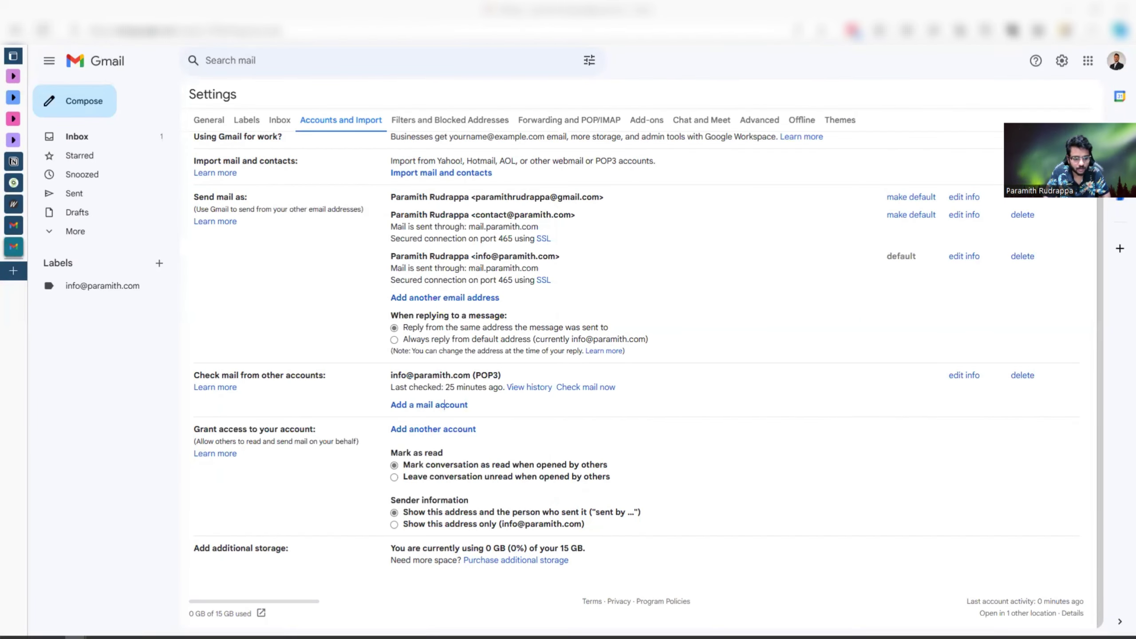
mouse_move(75, 630)
click(176, 590)
click(301, 348)
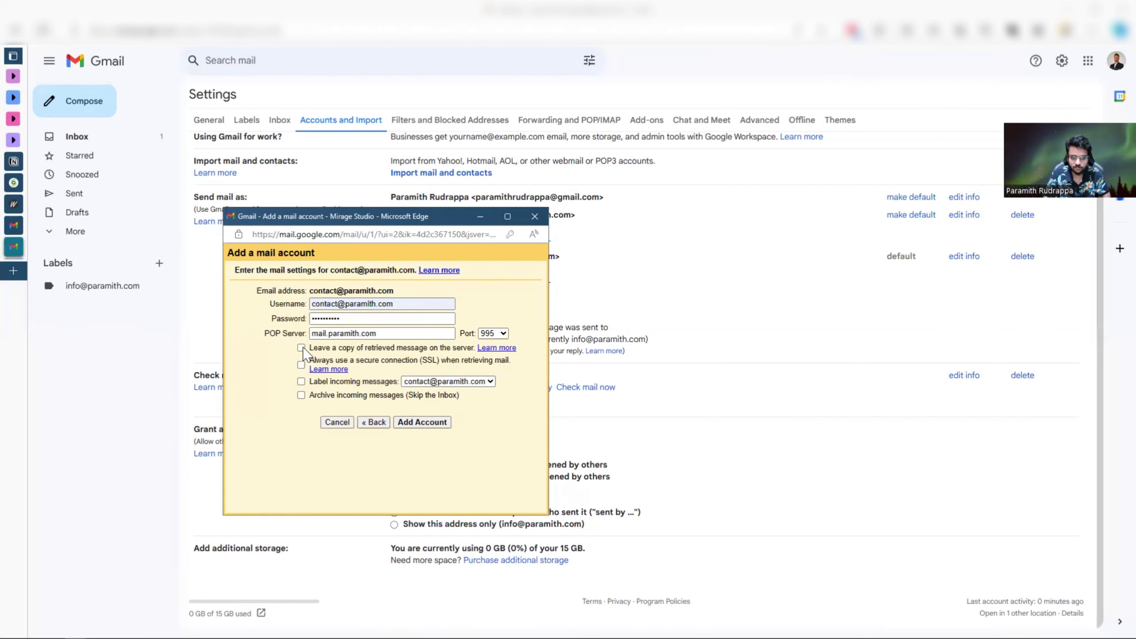
click(301, 348)
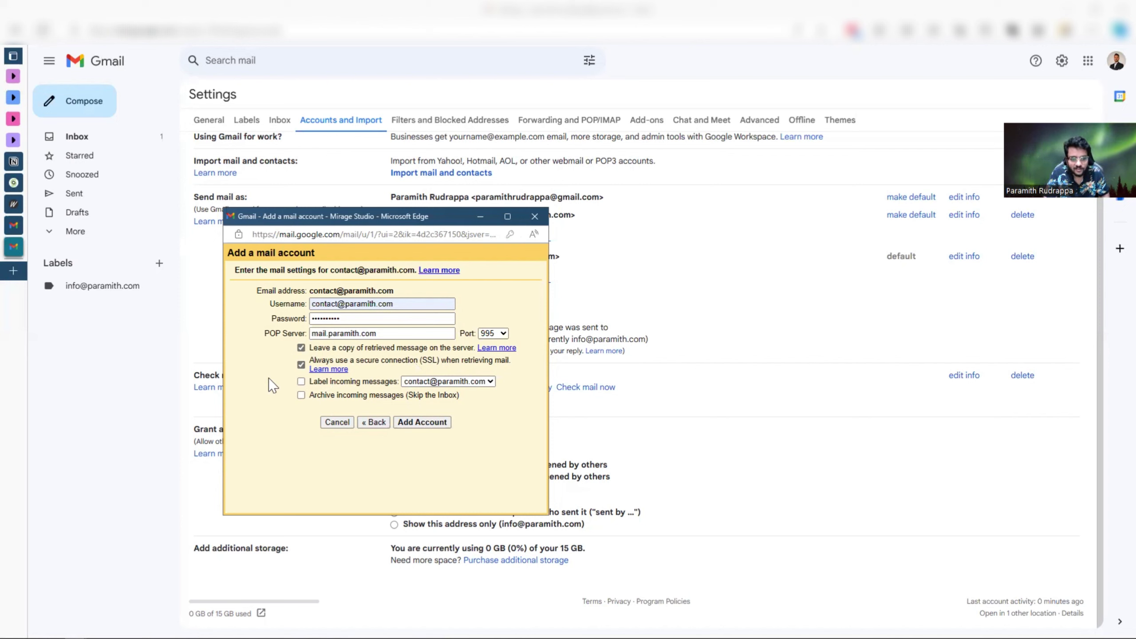
- Label incoming messages with a new 'Paramith Website' label and add the POP3 account
click(301, 381)
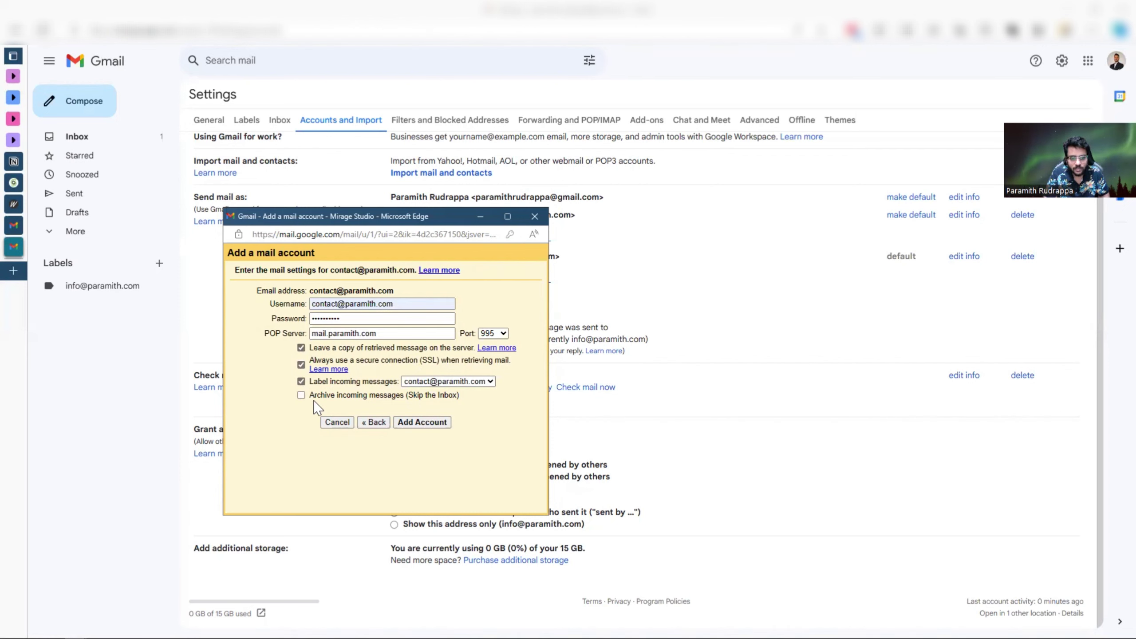
click(490, 383)
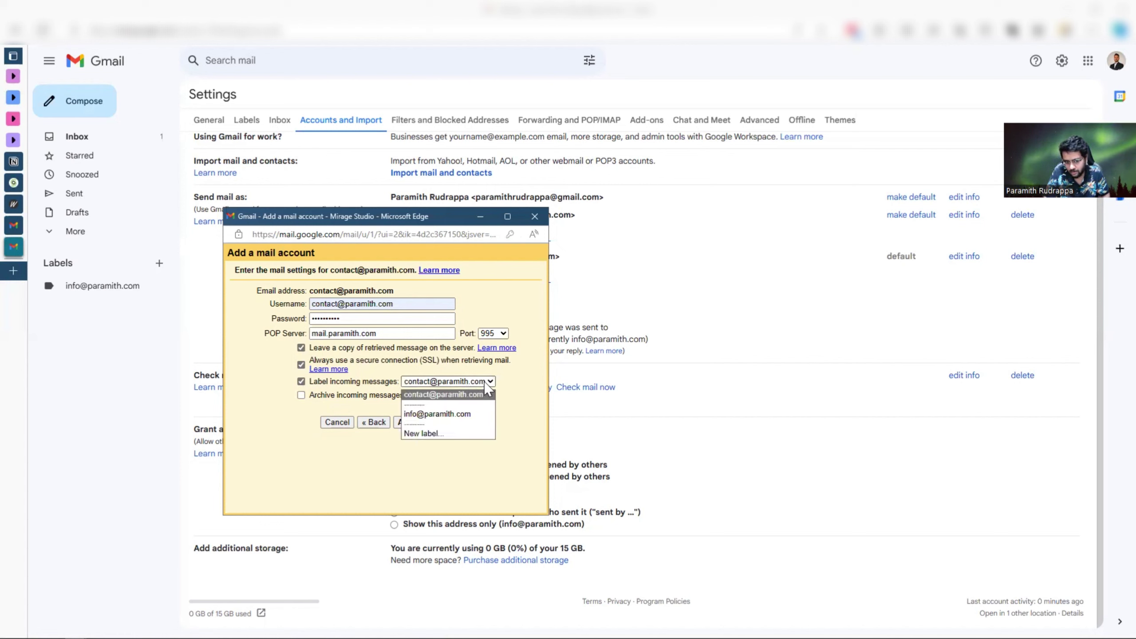
click(497, 385)
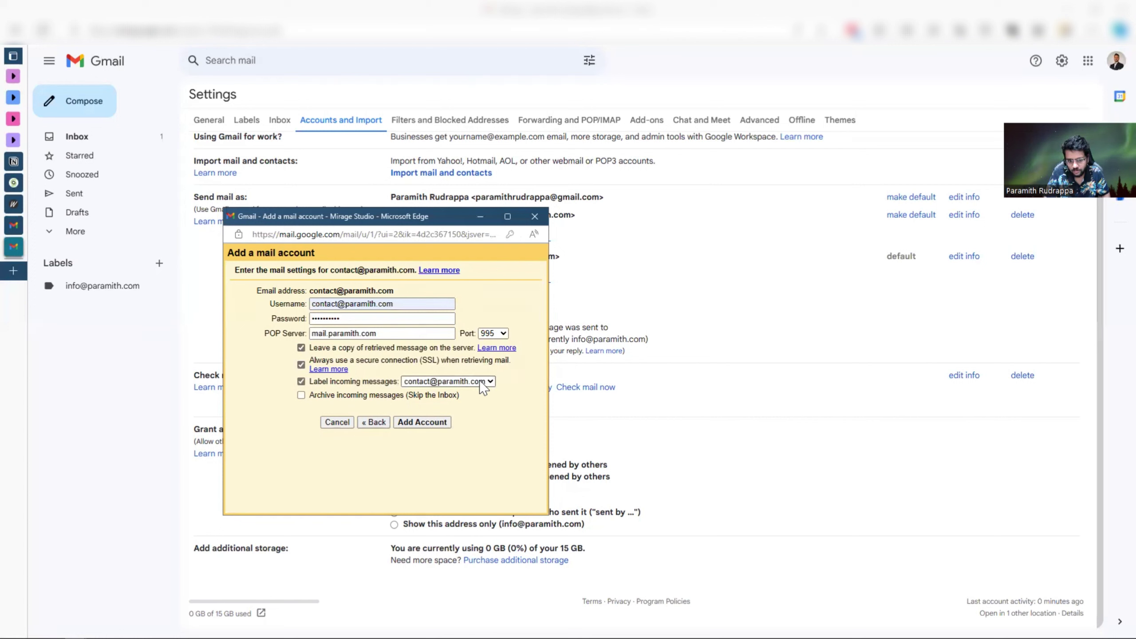
click(483, 385)
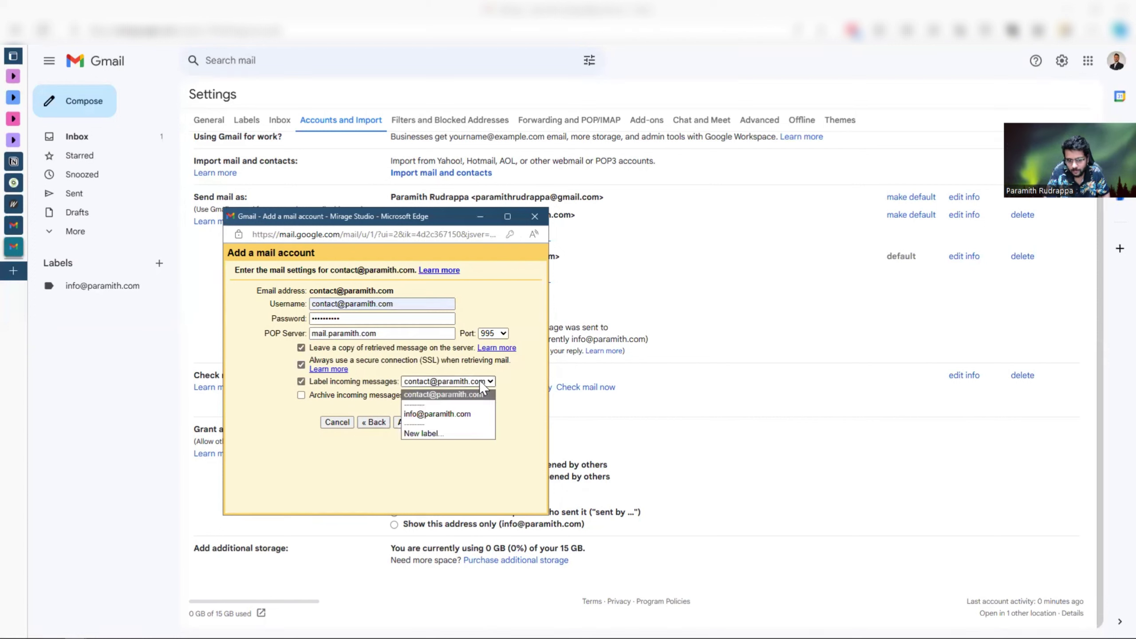
click(422, 434)
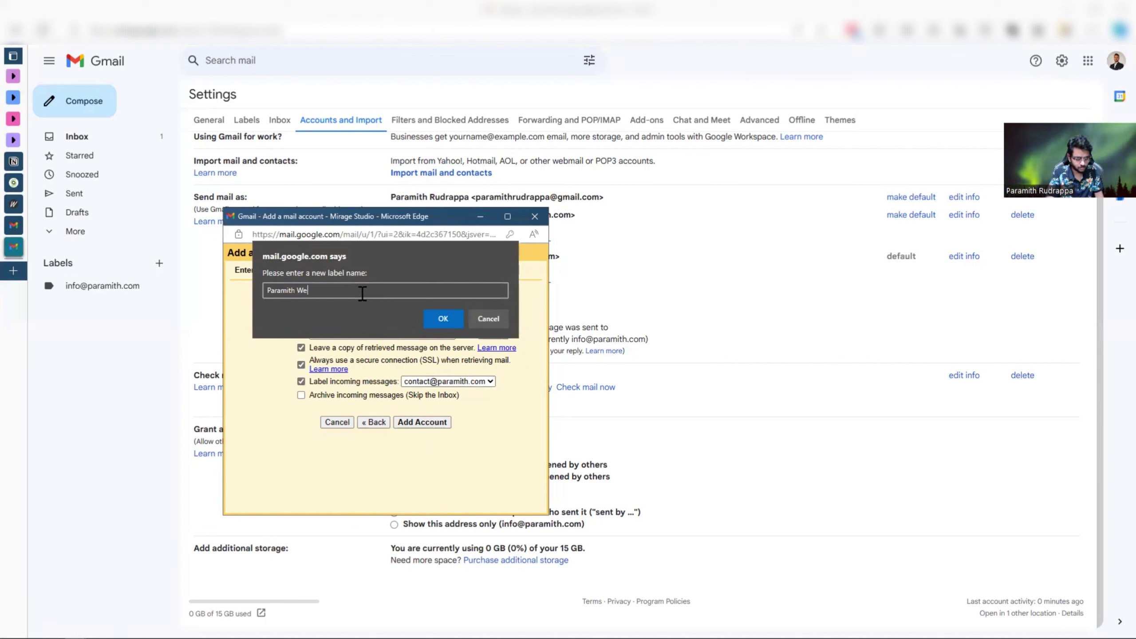
click(442, 319)
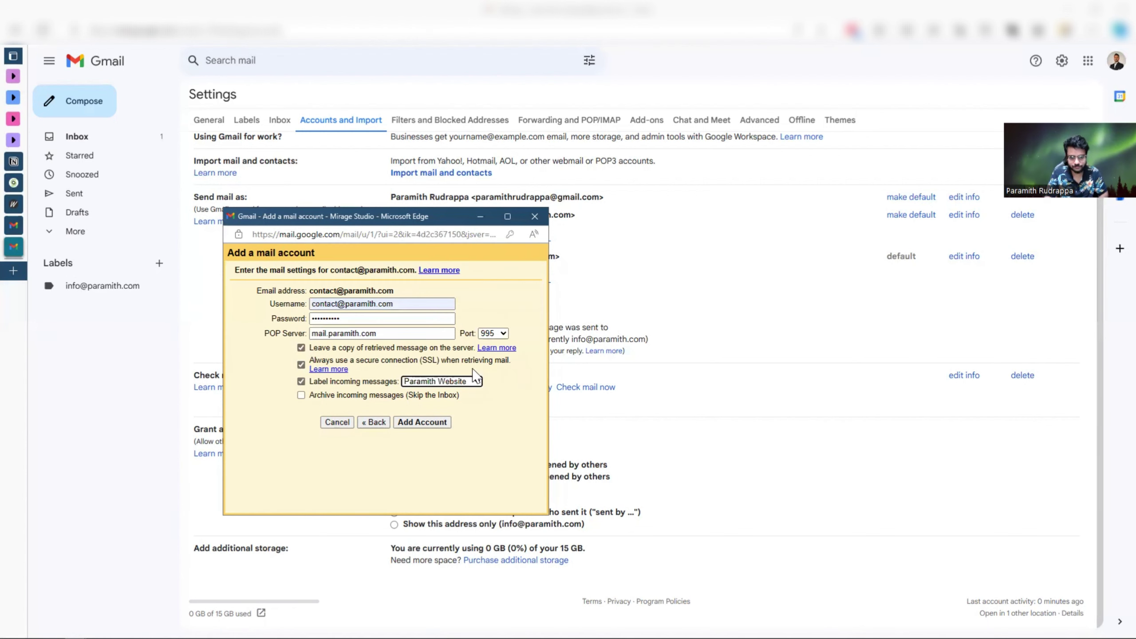
click(429, 425)
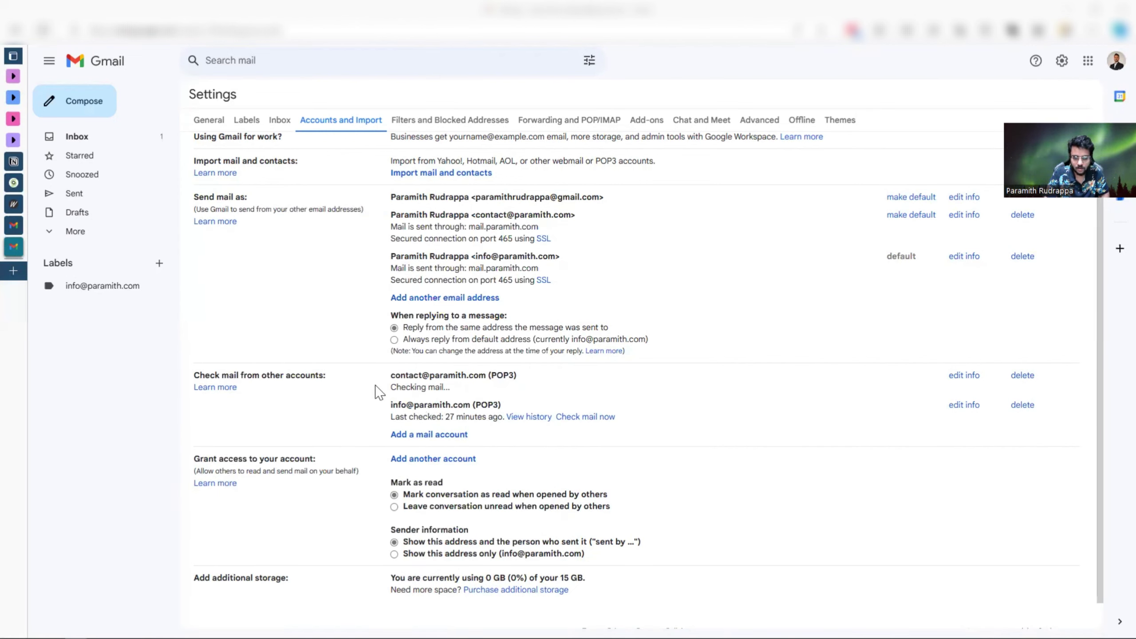
drag(392, 387, 449, 388)
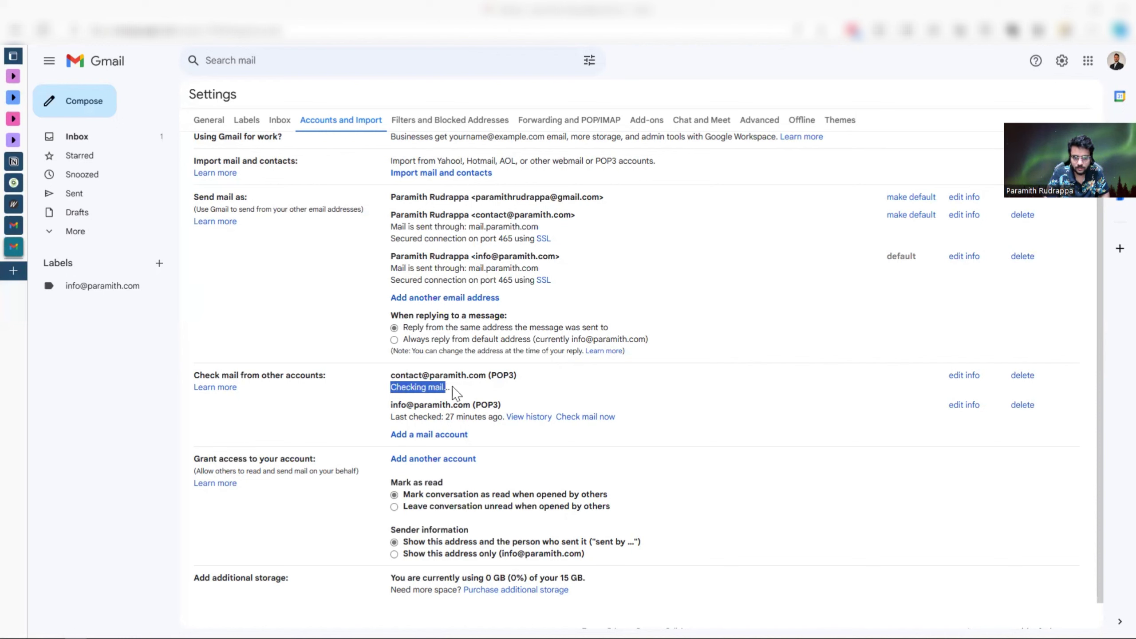
click(473, 395)
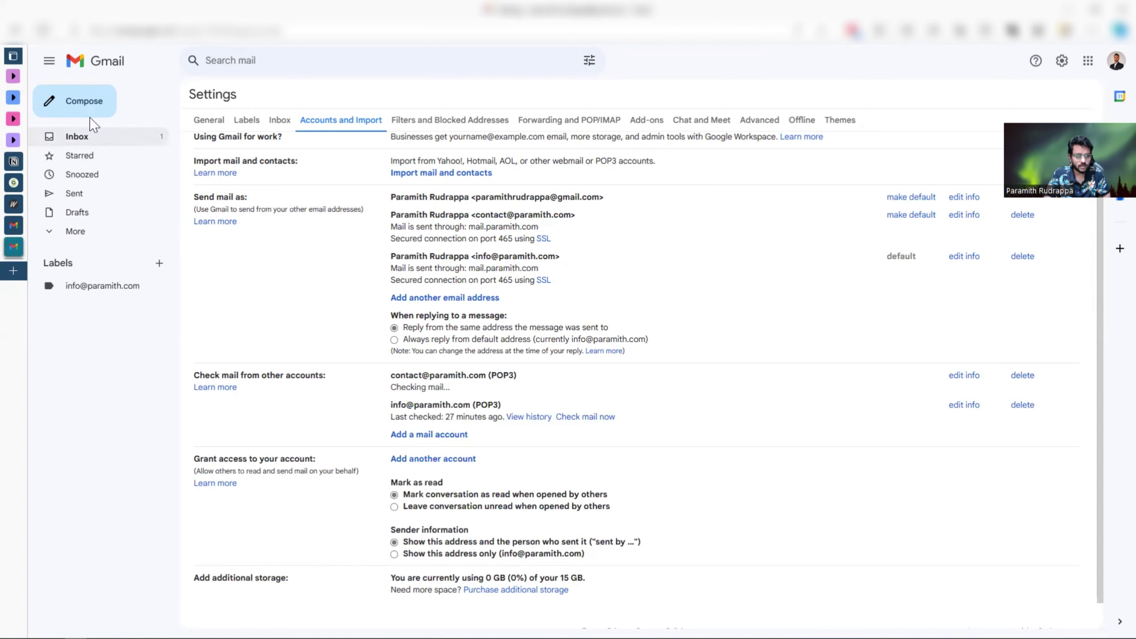
click(43, 30)
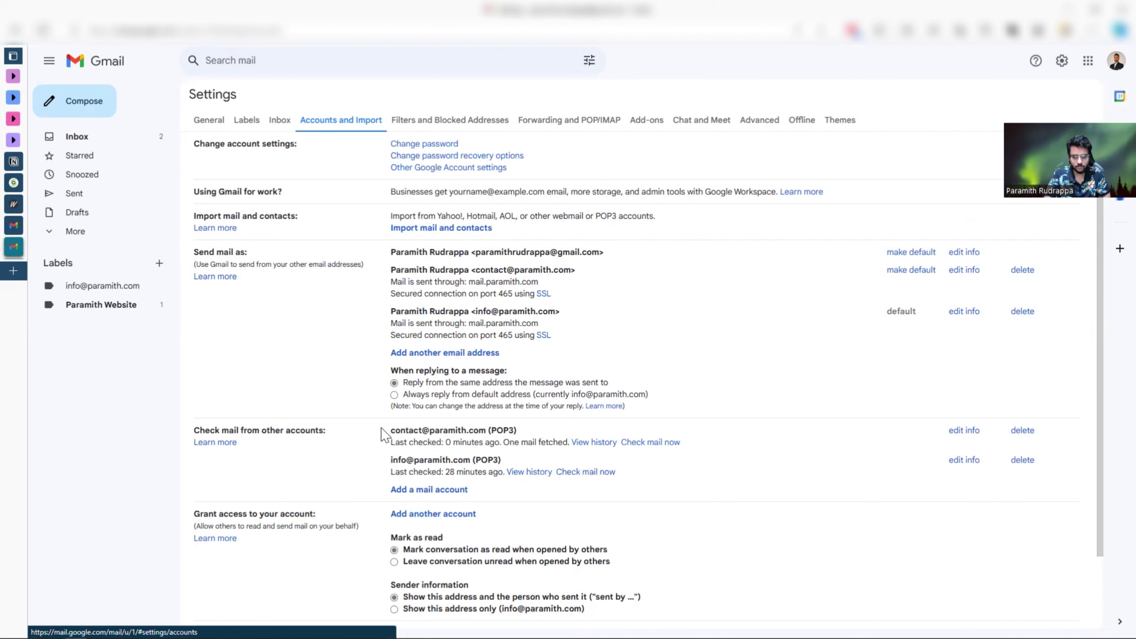
drag(381, 427, 671, 481)
click(641, 482)
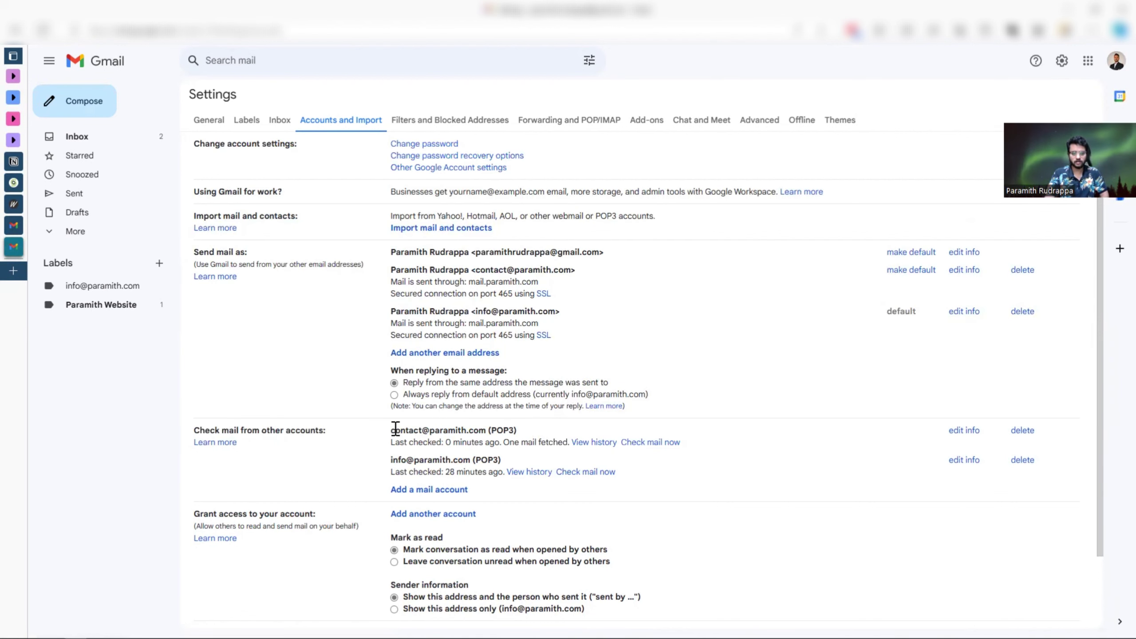
mouse_move(391, 430)
mouse_down()
mouse_move(487, 431)
mouse_move(390, 432)
mouse_up()
click(516, 430)
click(374, 444)
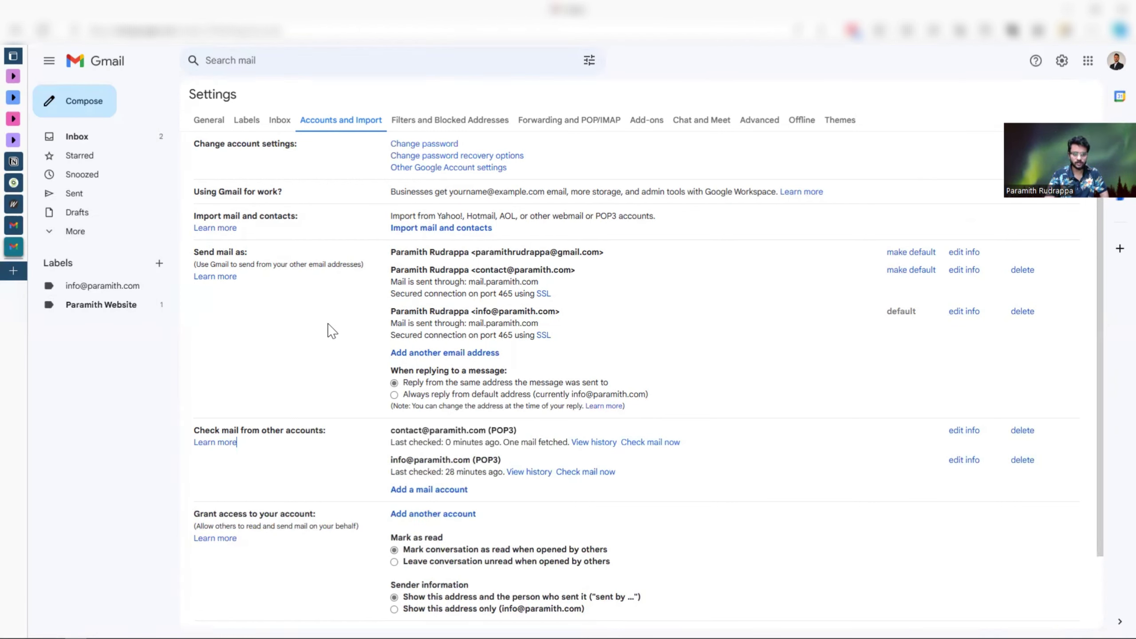
right_click(379, 249)
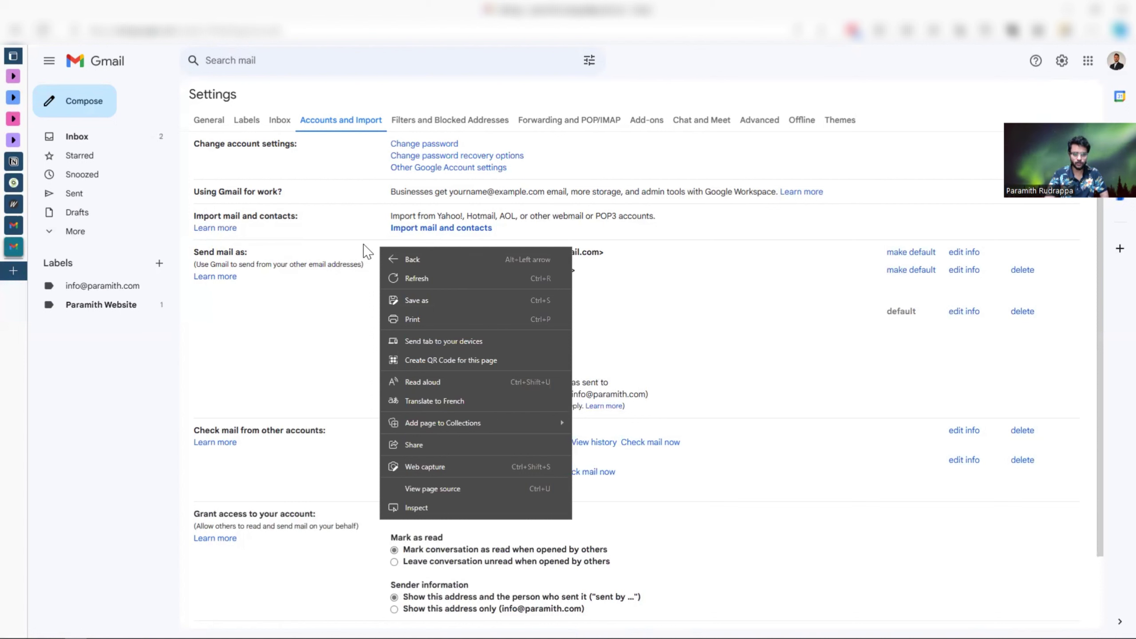
click(365, 248)
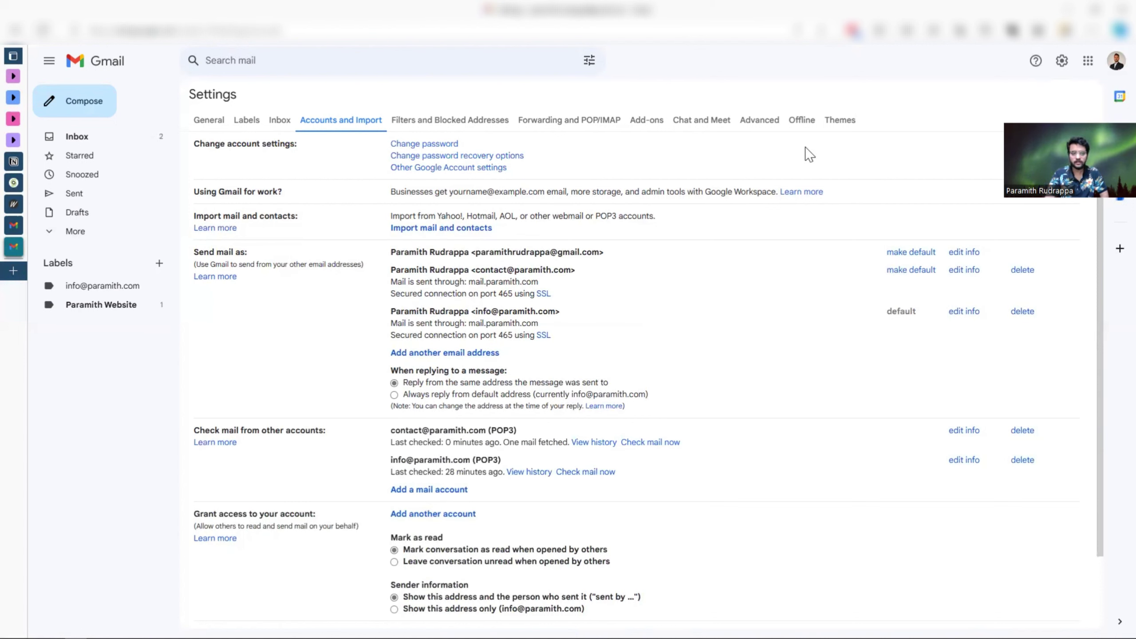